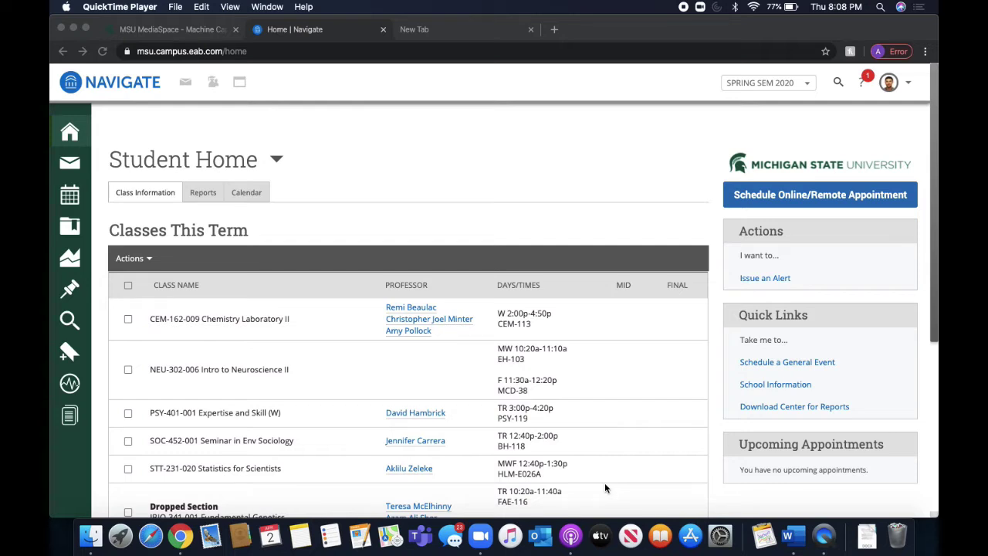
# Step: Start scheduling an online/remote appointment from Student Home and set the appointment type to Tutoring
pyautogui.click(555, 29)
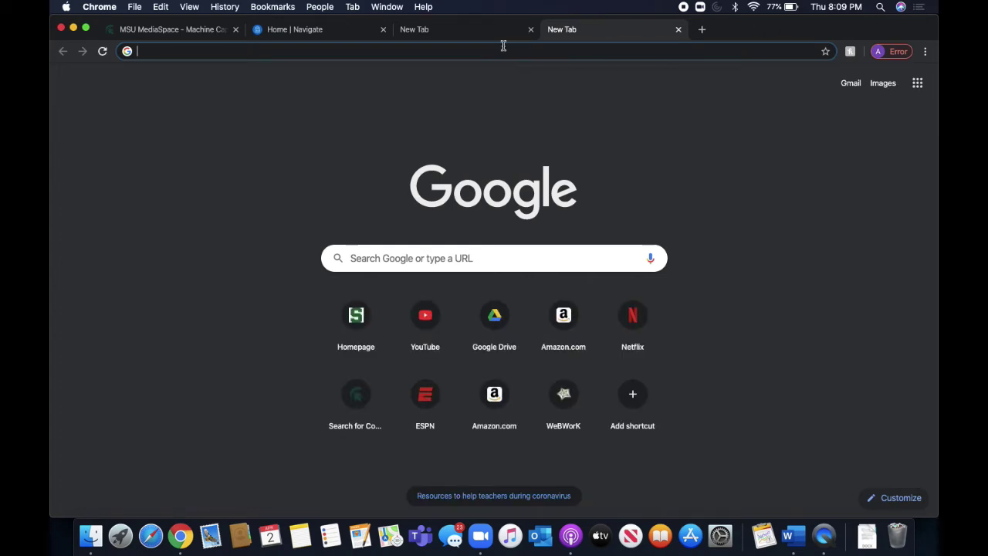
pyautogui.click(357, 35)
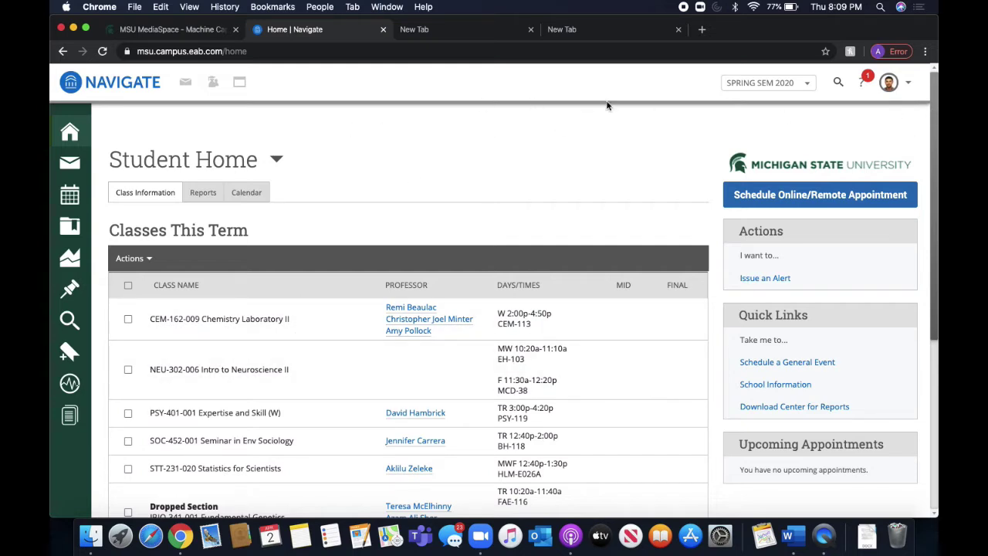
pyautogui.click(804, 201)
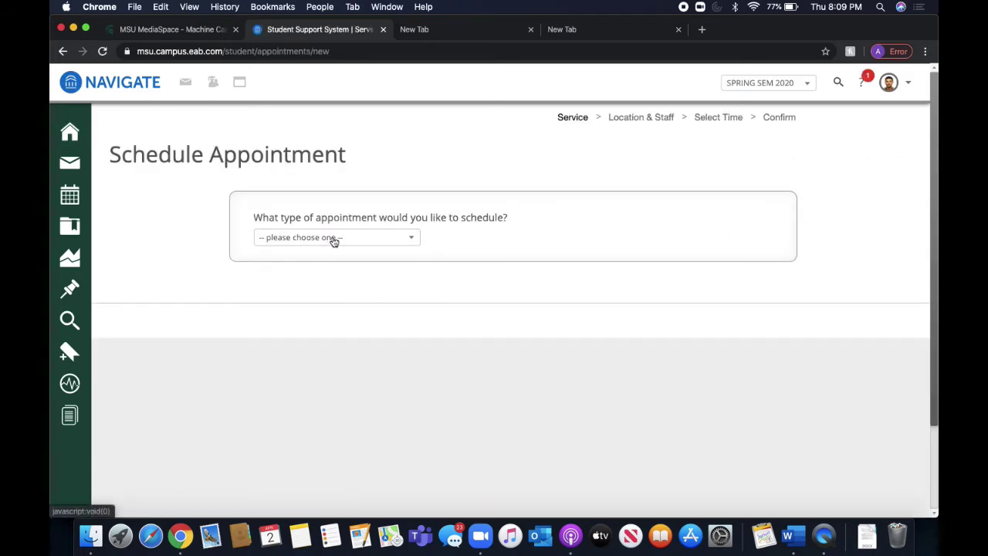
pyautogui.click(334, 239)
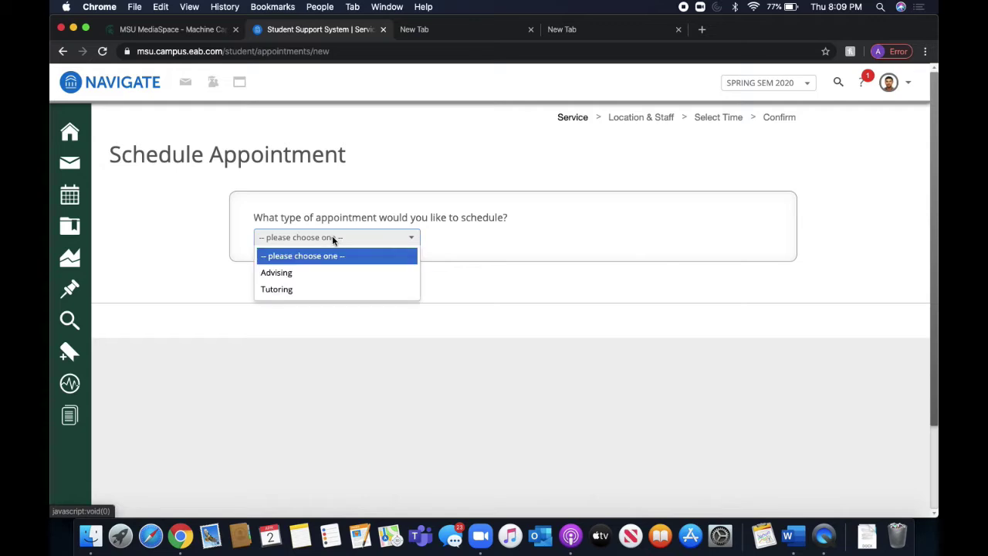
pyautogui.click(319, 290)
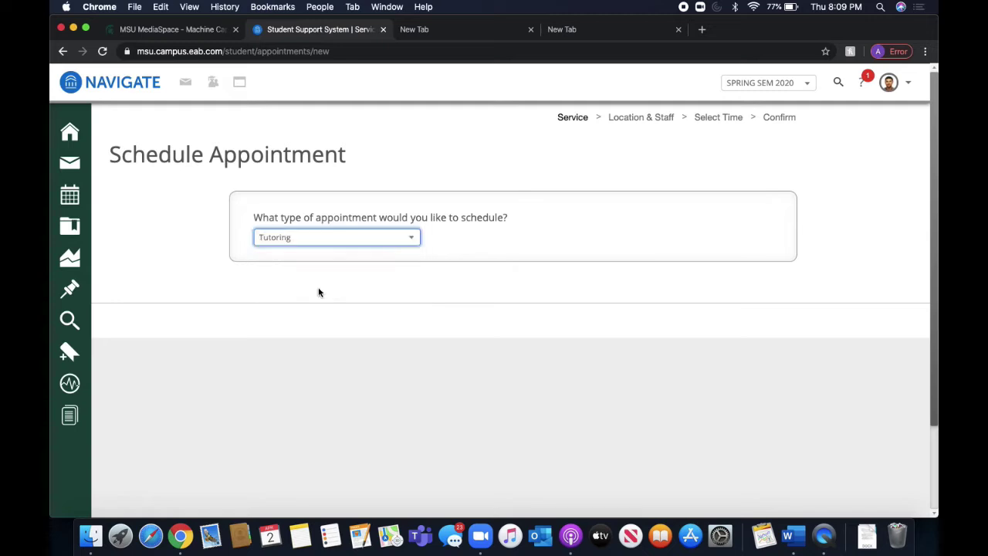
# Step: Set the service category to Bessey 202 - Pathway Programs and the service to CLC Tutoring - PSL 310, and continue
pyautogui.click(356, 293)
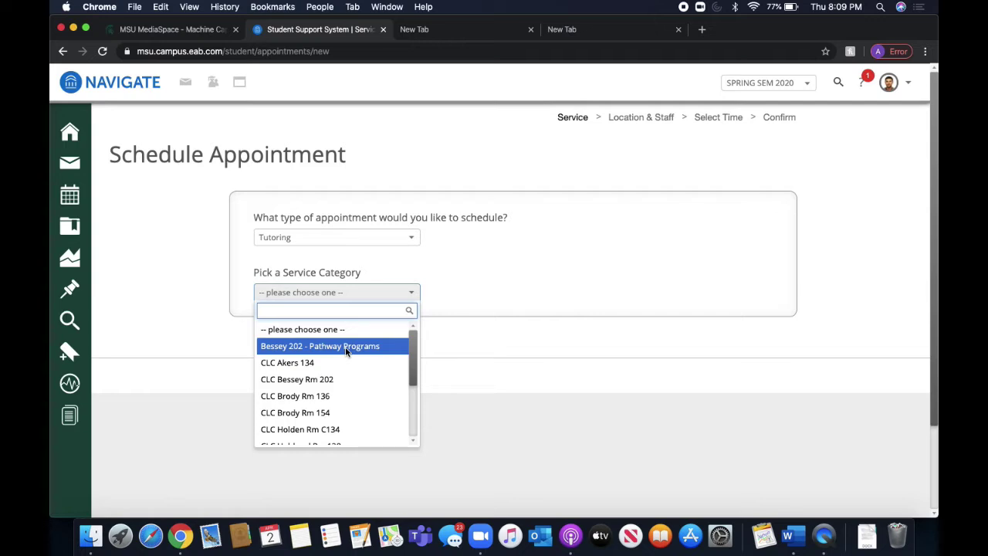
pyautogui.click(345, 349)
pyautogui.click(353, 348)
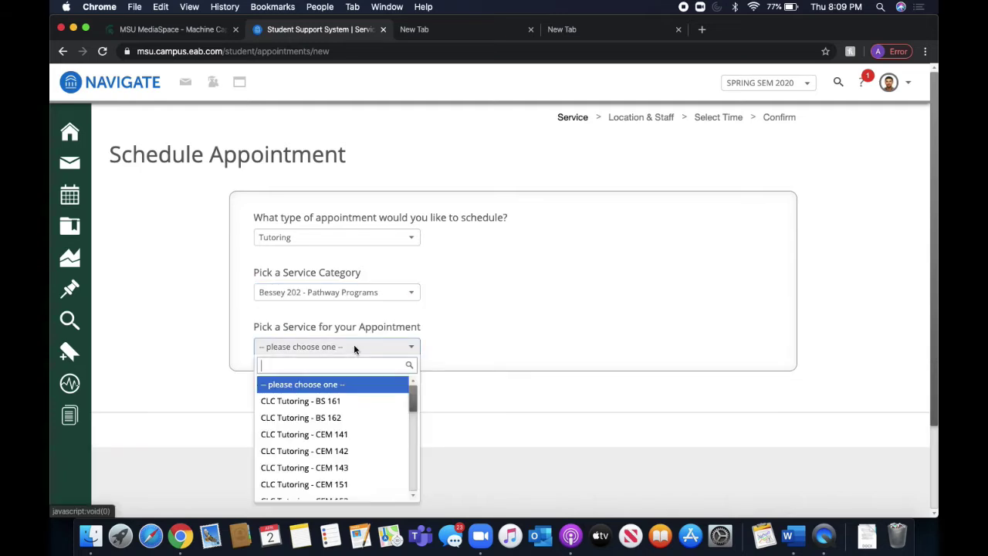
pyautogui.scroll(-5, 351, 432)
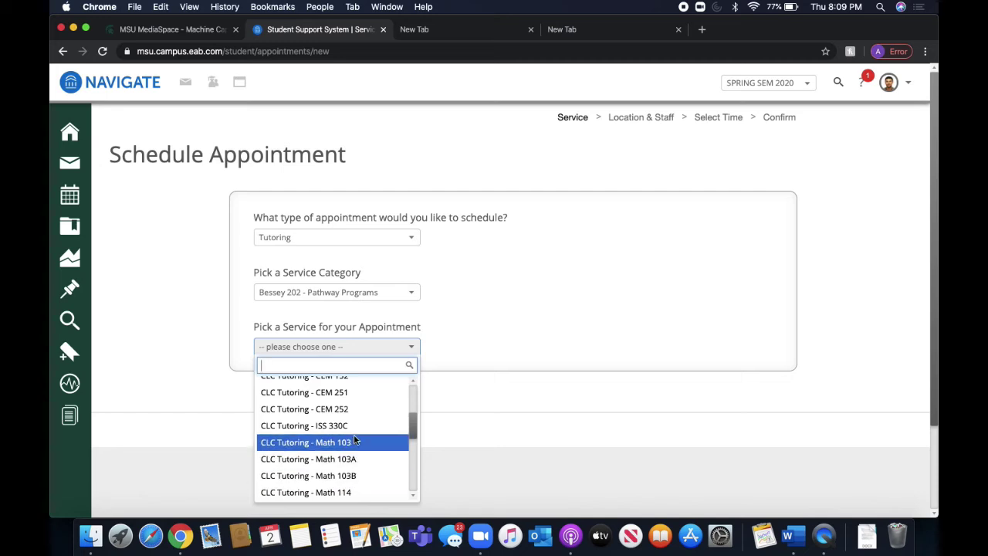
pyautogui.scroll(-5, 356, 440)
pyautogui.scroll(10, 354, 439)
pyautogui.scroll(-5, 358, 440)
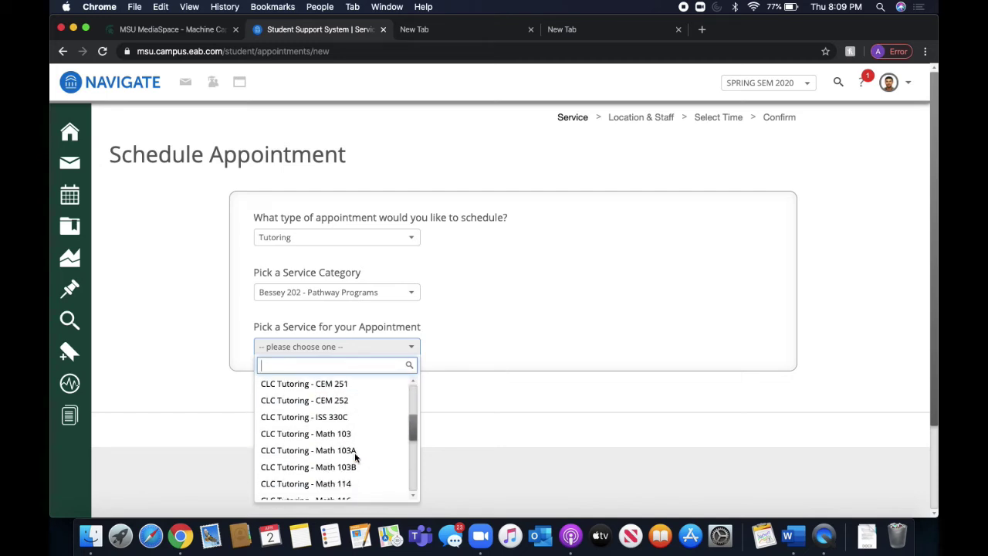
pyautogui.scroll(-5, 355, 457)
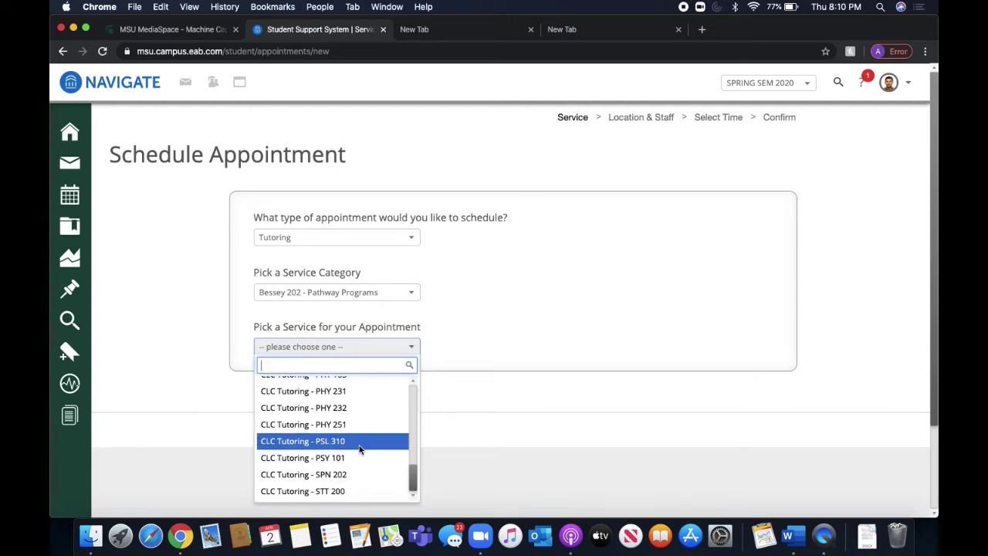
pyautogui.click(359, 446)
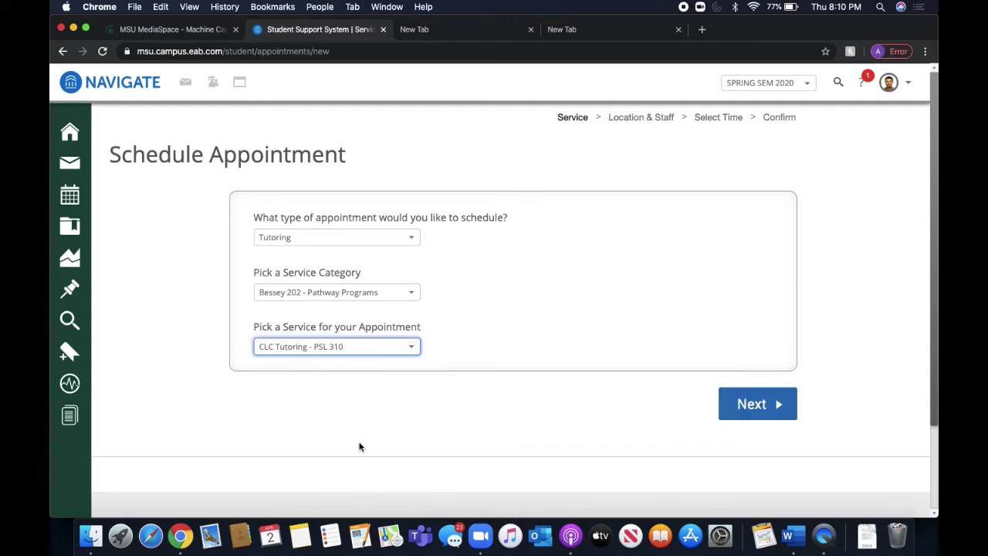
pyautogui.click(747, 407)
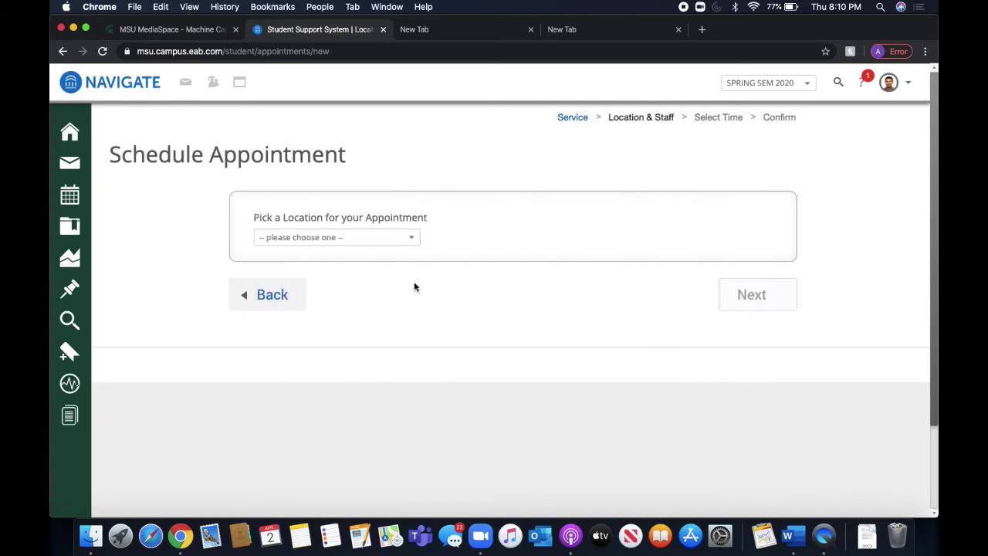
# Step: Set the location to Bessey 202 - Pathway Programs, pick the tutor as the staff member, and continue
pyautogui.click(376, 238)
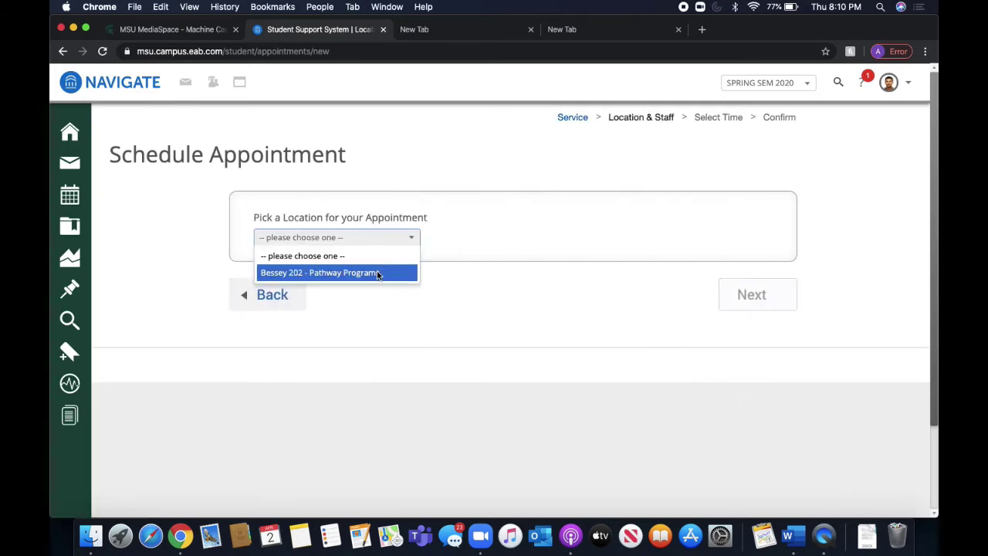
pyautogui.click(376, 272)
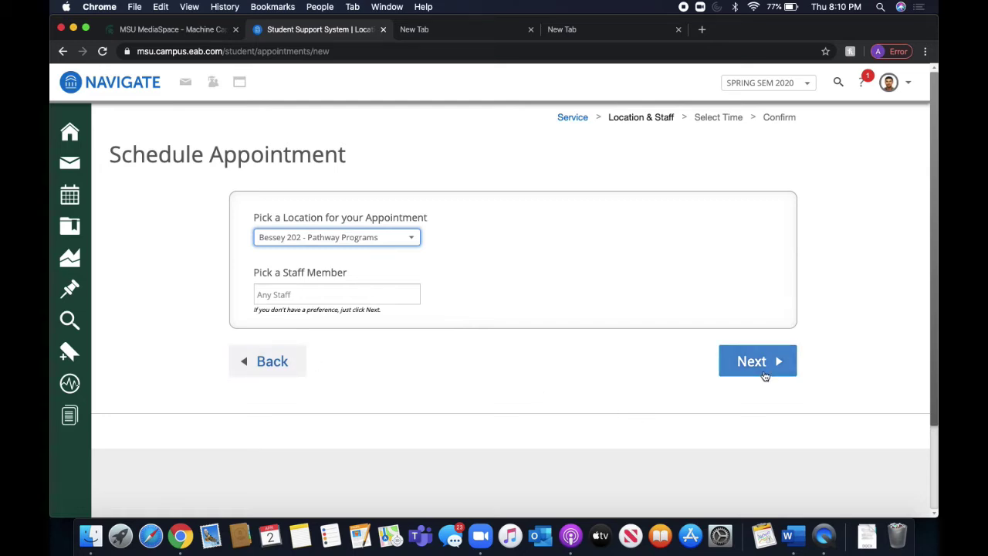
pyautogui.click(381, 288)
pyautogui.click(368, 313)
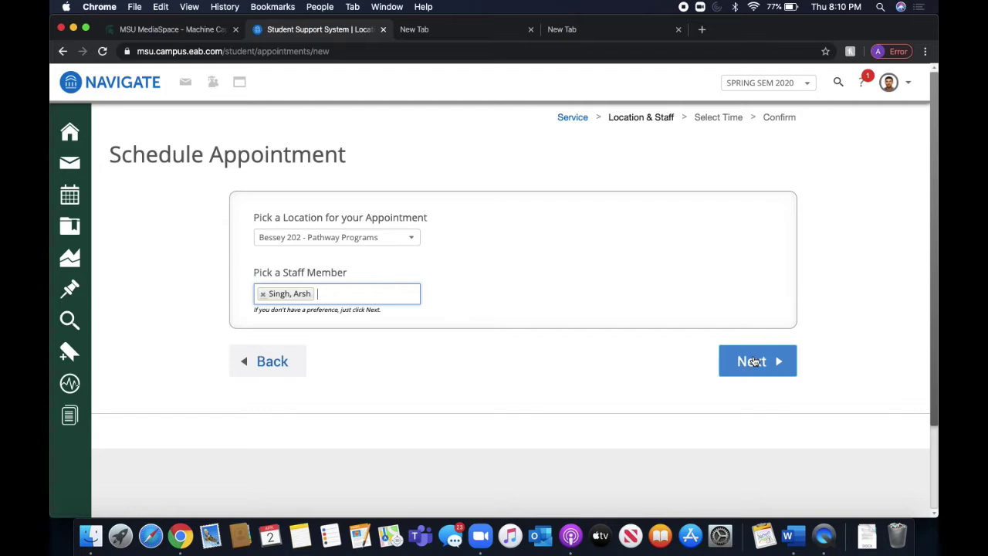
pyautogui.click(753, 362)
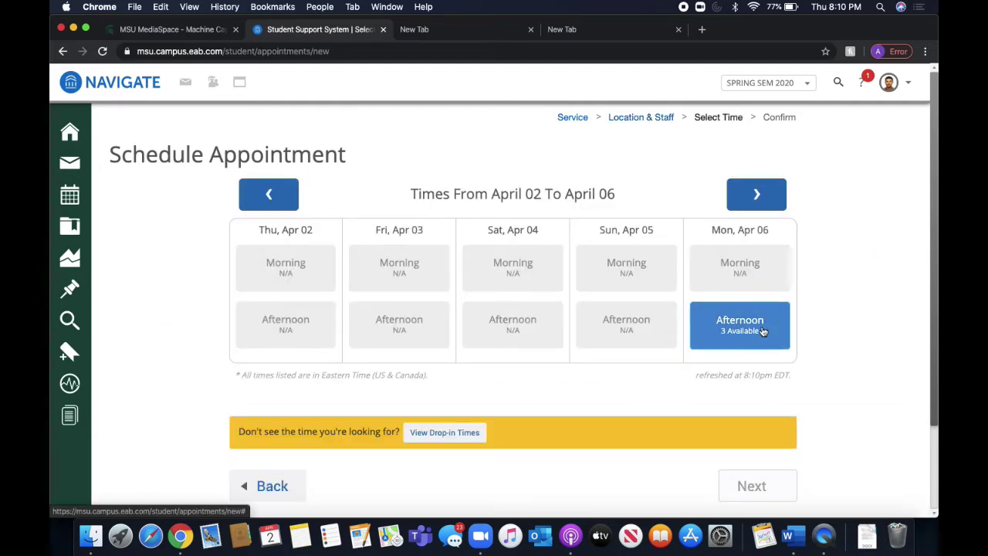
# Step: Choose the 3:00pm slot on Monday, April 06 and proceed to the confirmation page
pyautogui.click(763, 332)
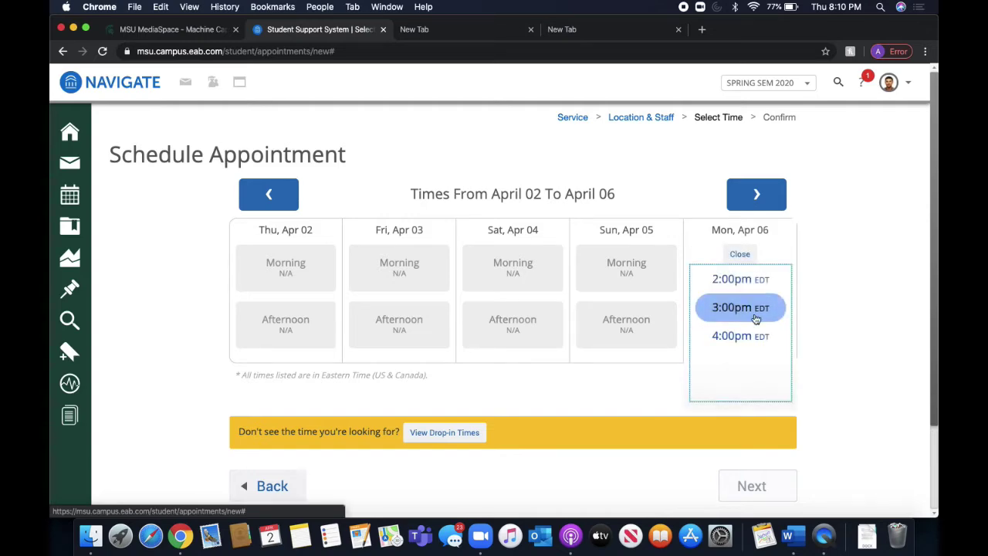
pyautogui.click(756, 317)
pyautogui.click(760, 488)
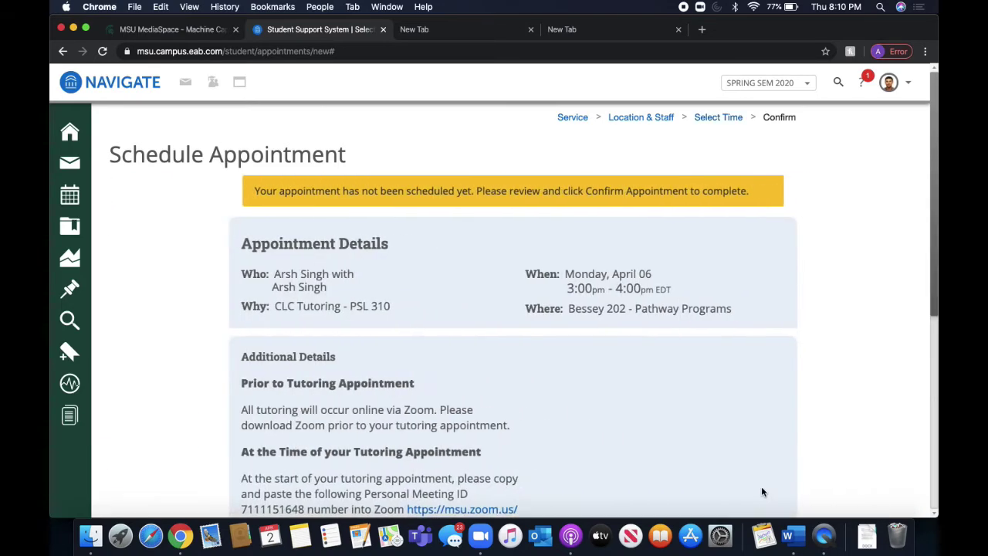
# Step: Review the appointment details and additional instructions, highlighting the Personal Meeting ID for the tutoring session
pyautogui.scroll(-5, 595, 399)
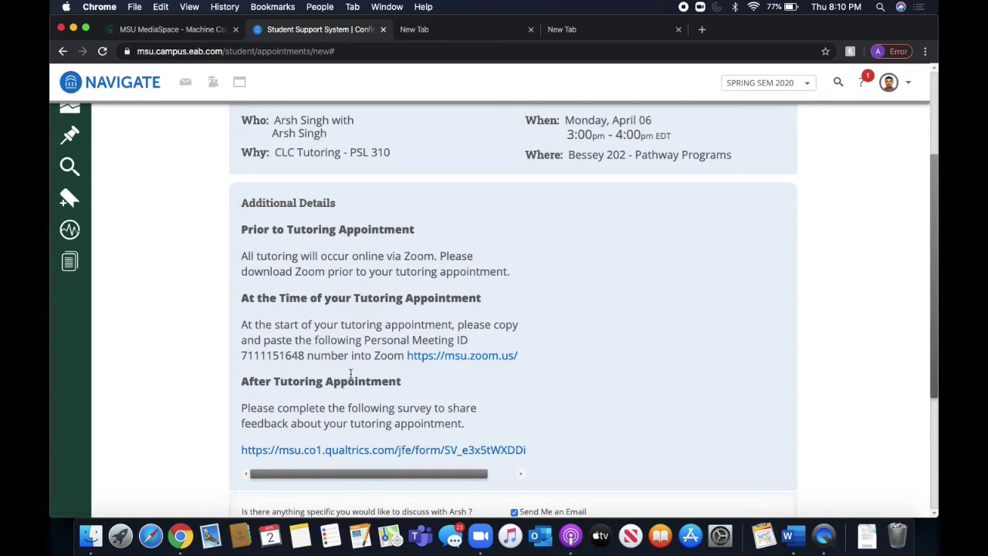
pyautogui.moveTo(307, 356); pyautogui.dragTo(241, 357)
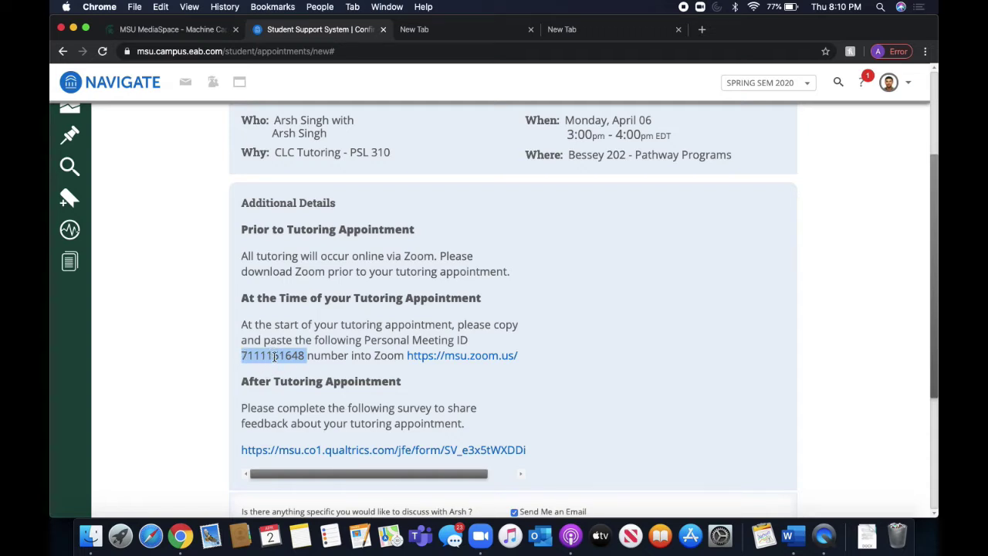
pyautogui.scroll(2, 306, 320)
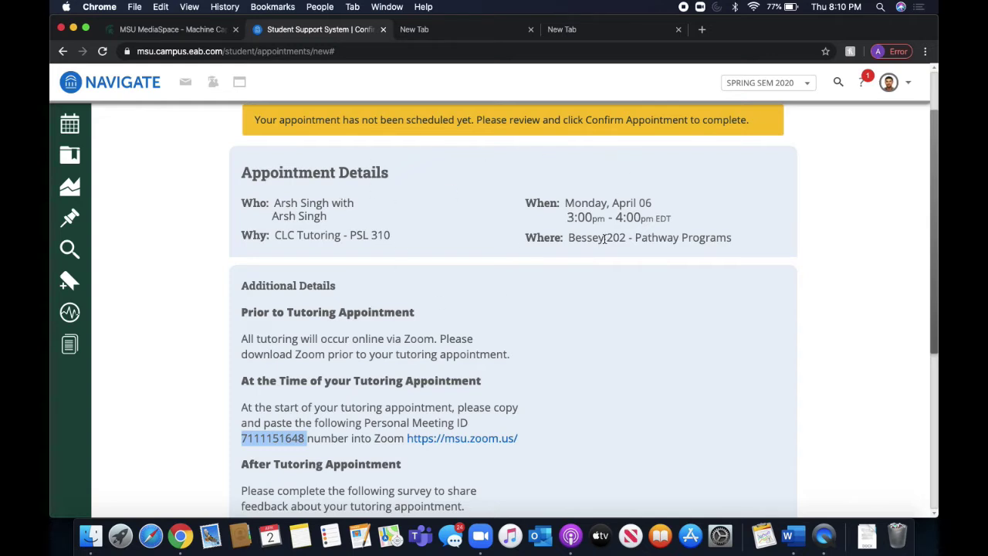
pyautogui.scroll(-2, 604, 241)
pyautogui.scroll(1, 375, 142)
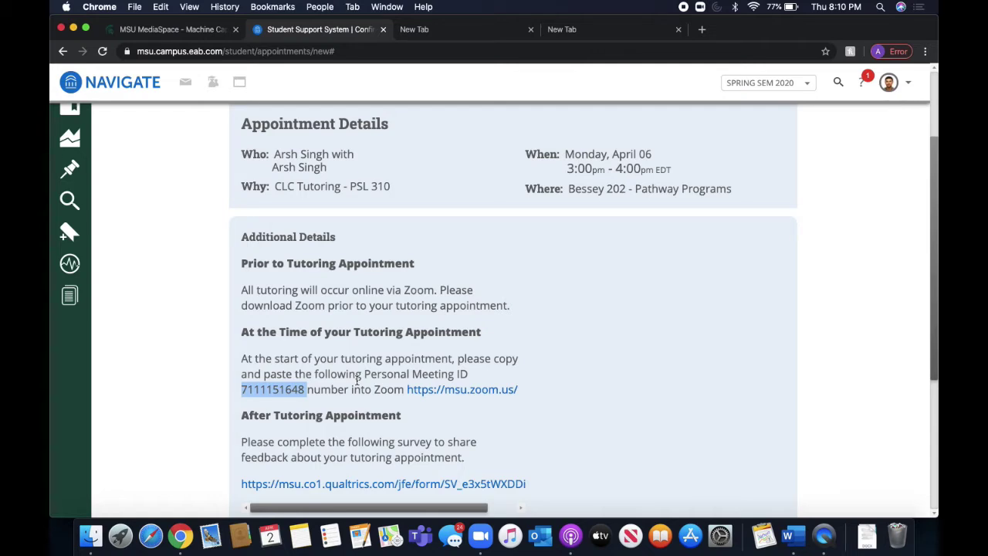
pyautogui.scroll(-1, 441, 378)
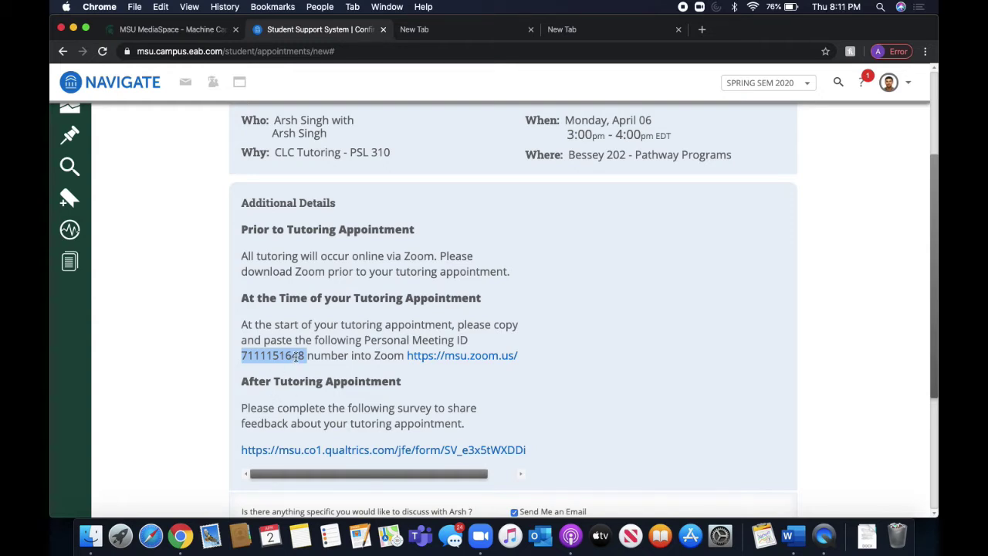
pyautogui.moveTo(279, 356); pyautogui.dragTo(242, 355)
pyautogui.click(462, 35)
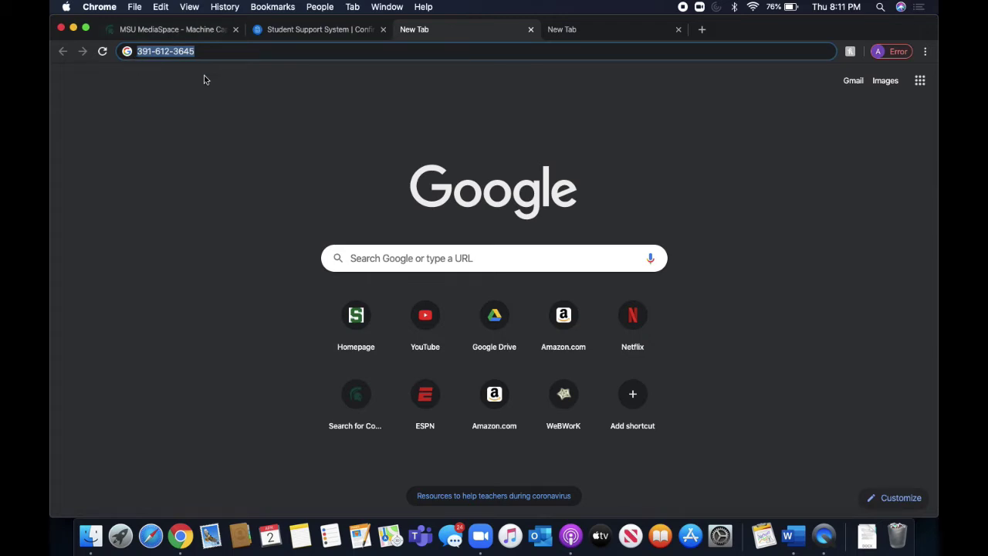
pyautogui.click(329, 34)
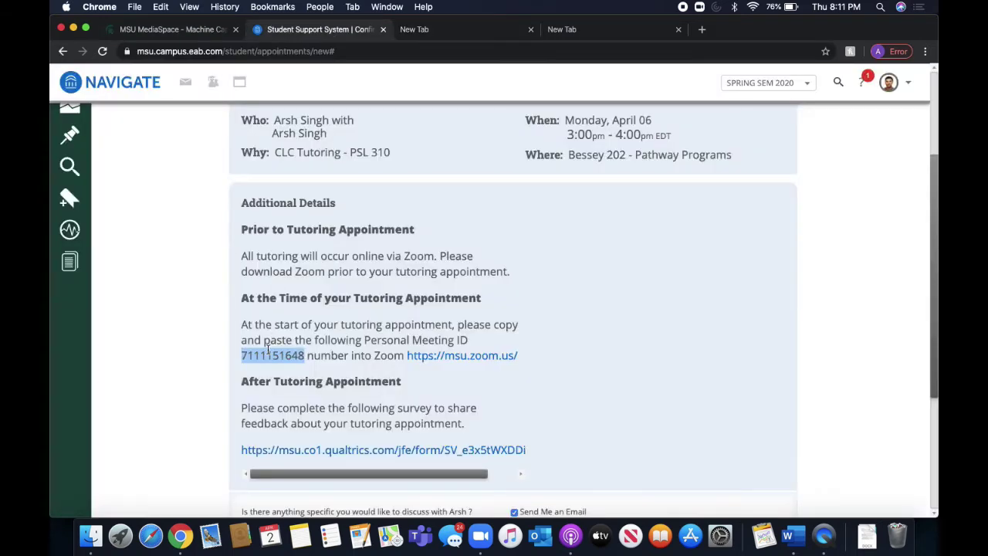
pyautogui.click(427, 32)
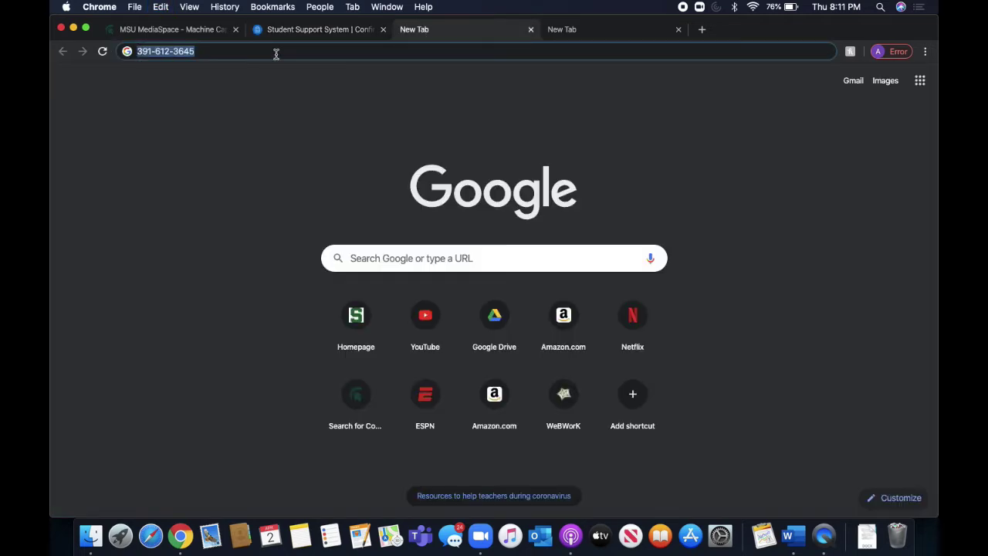
pyautogui.click(297, 36)
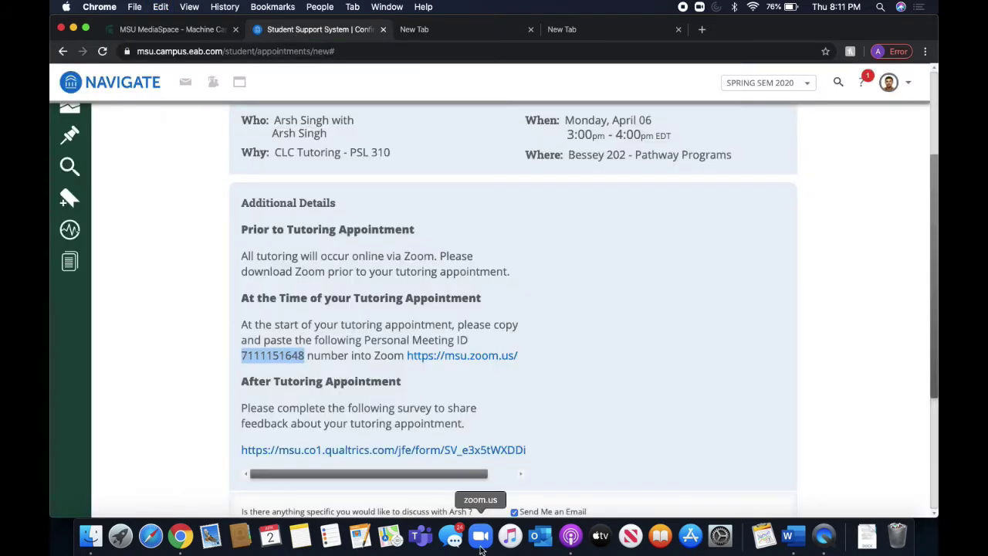
# Step: Switch to Zoom, open the form for joining a meeting, and copy, clear and re-paste the prefilled meeting ID
pyautogui.click(480, 537)
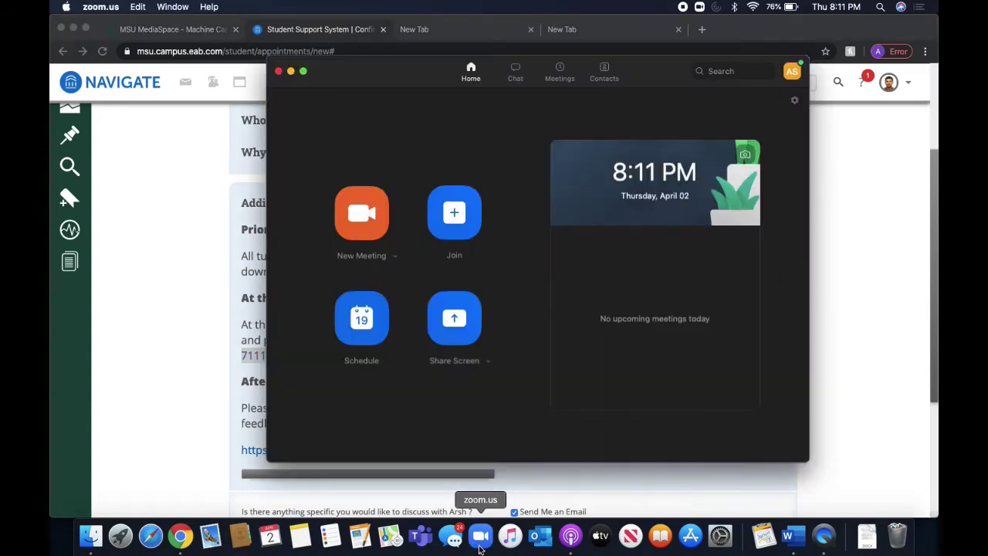
pyautogui.click(468, 205)
pyautogui.press('super+c')
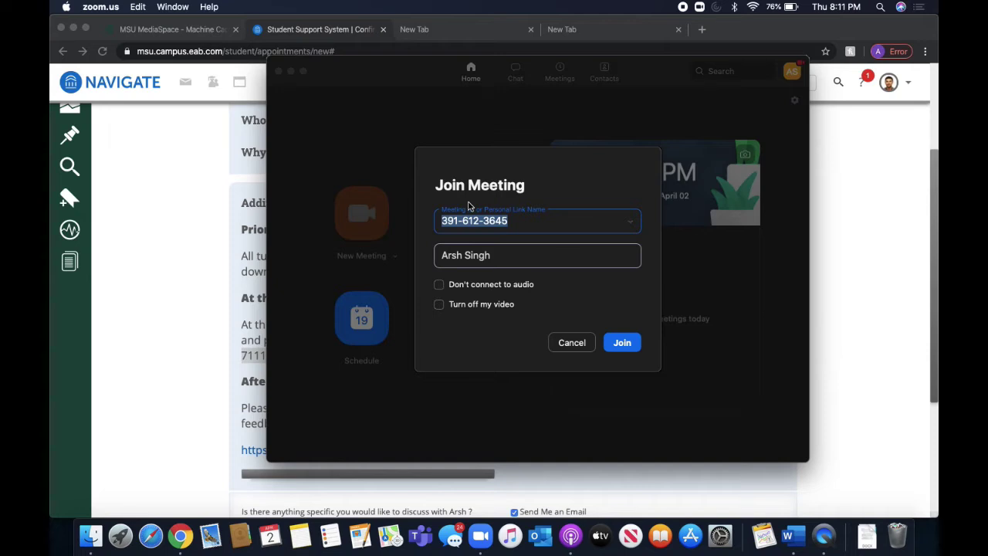
pyautogui.press('BackSpace')
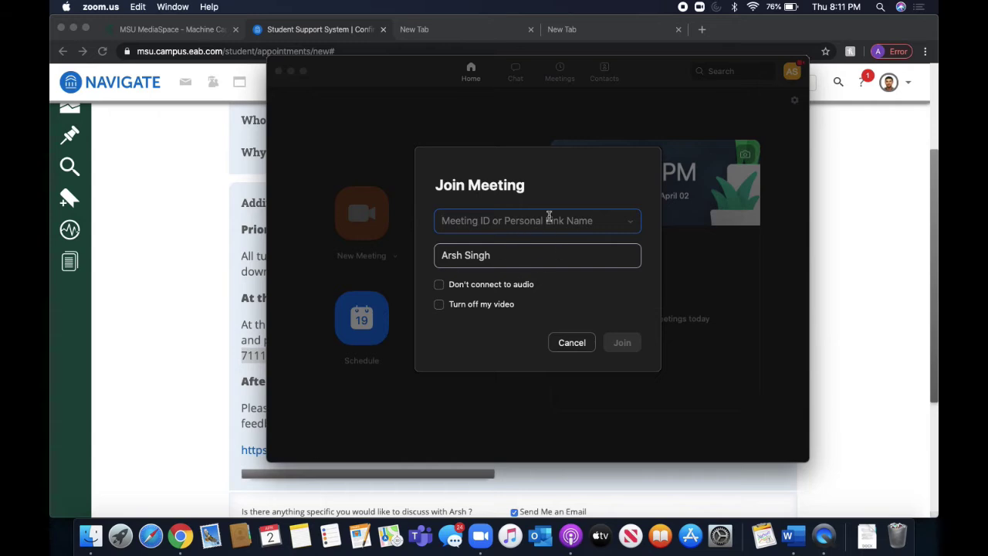
pyautogui.press('super+v')
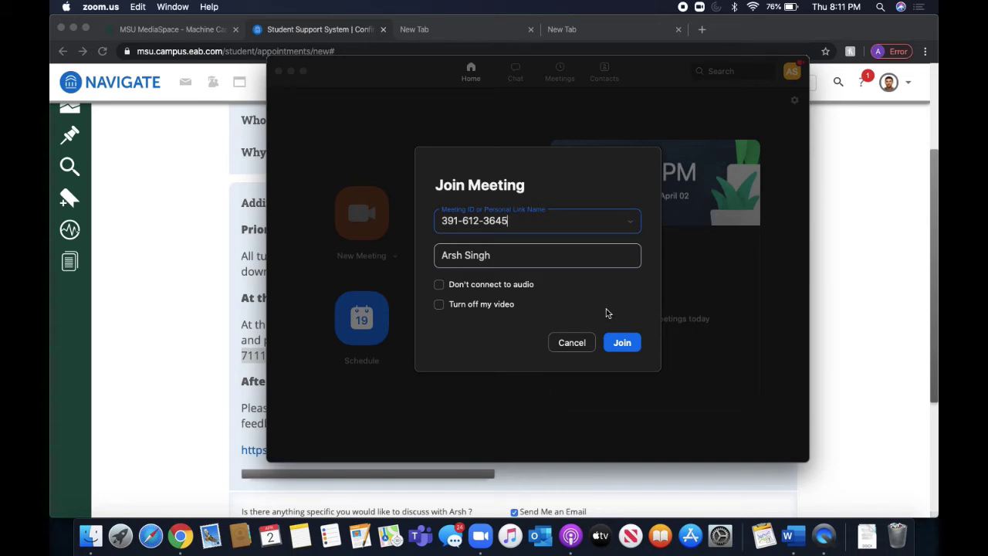
# Step: Join the Zoom meeting with video and computer audio, and raise the system volume
pyautogui.click(624, 345)
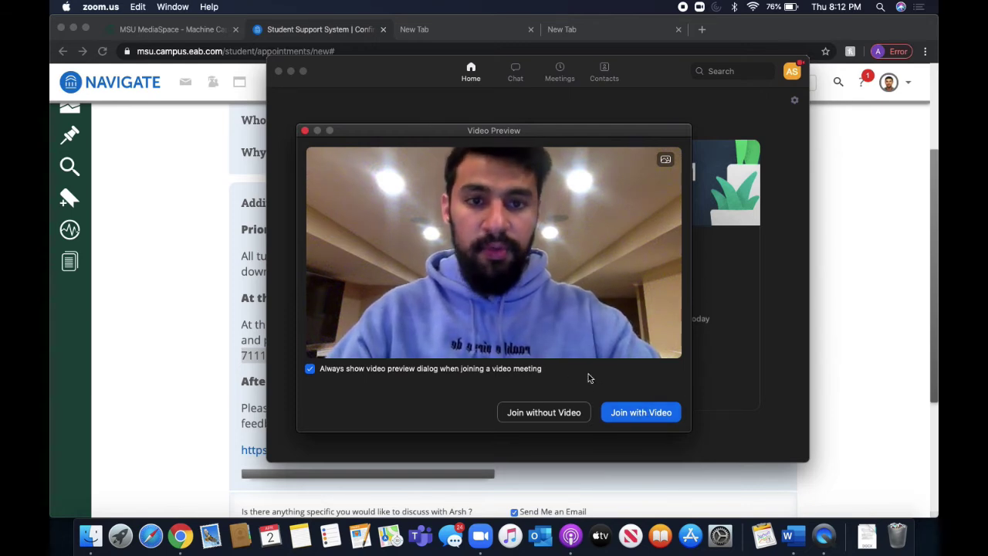
pyautogui.click(645, 414)
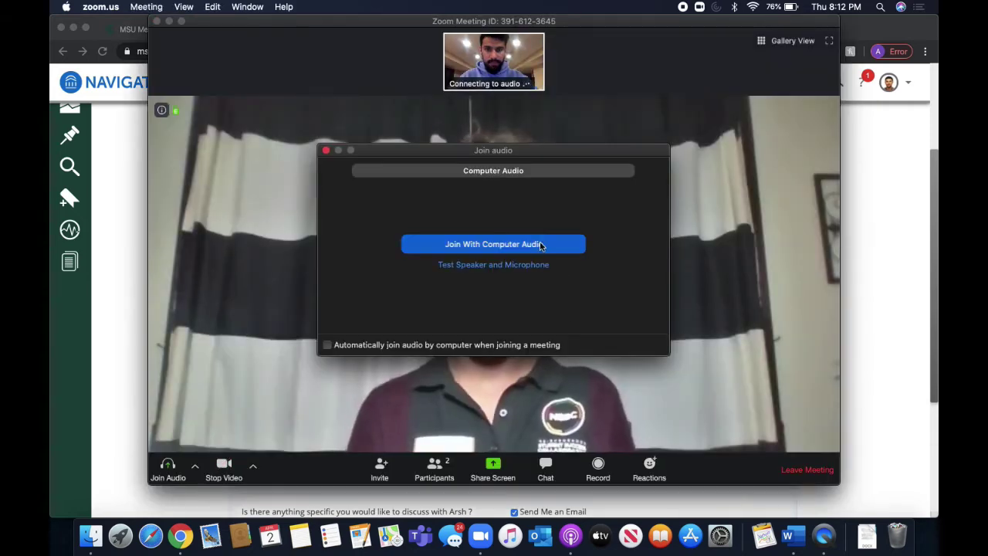
pyautogui.click(541, 246)
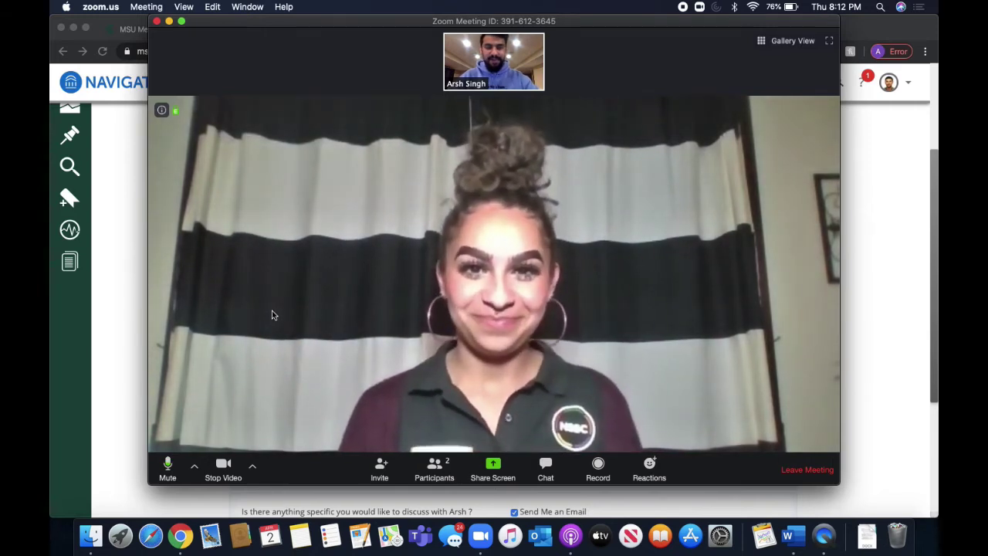
pyautogui.press('XF86AudioRaiseVolume')
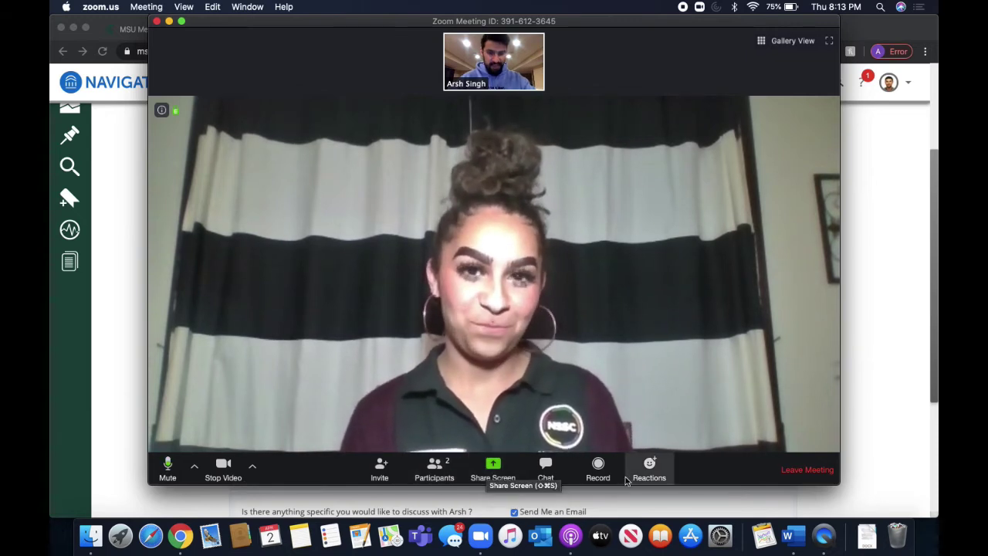
# Step: Try to start sharing the screen in the Zoom meeting and dismiss the notice
pyautogui.click(495, 469)
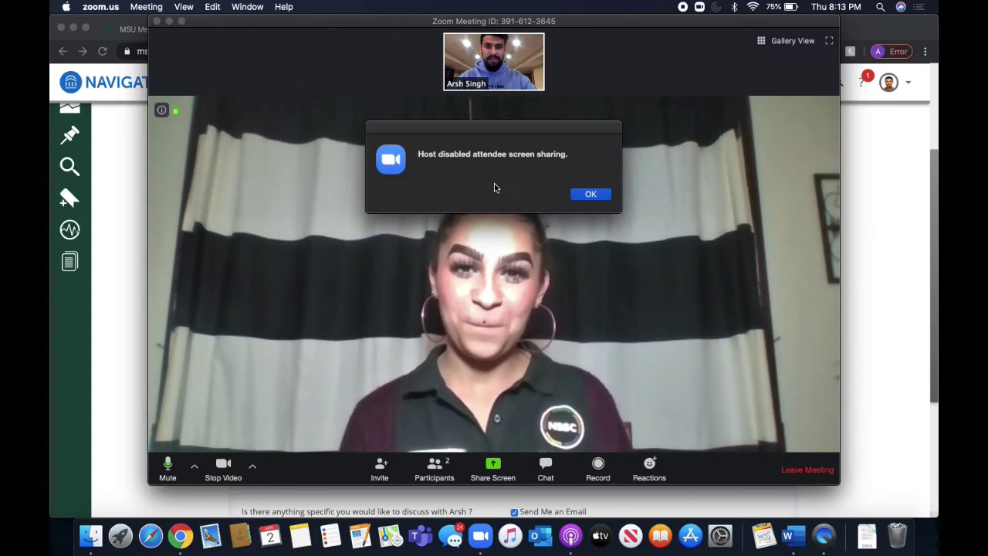
pyautogui.click(588, 195)
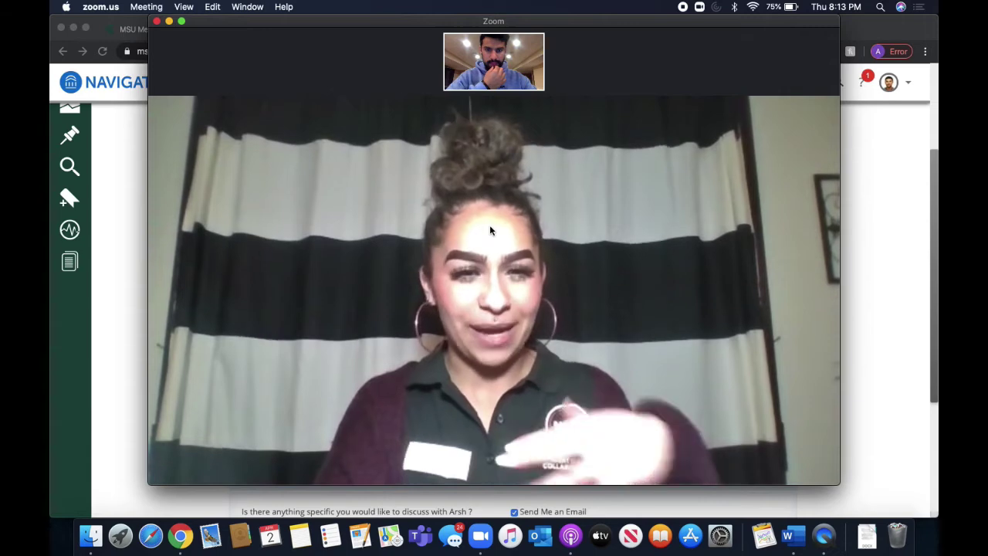
pyautogui.moveTo(488, 224)
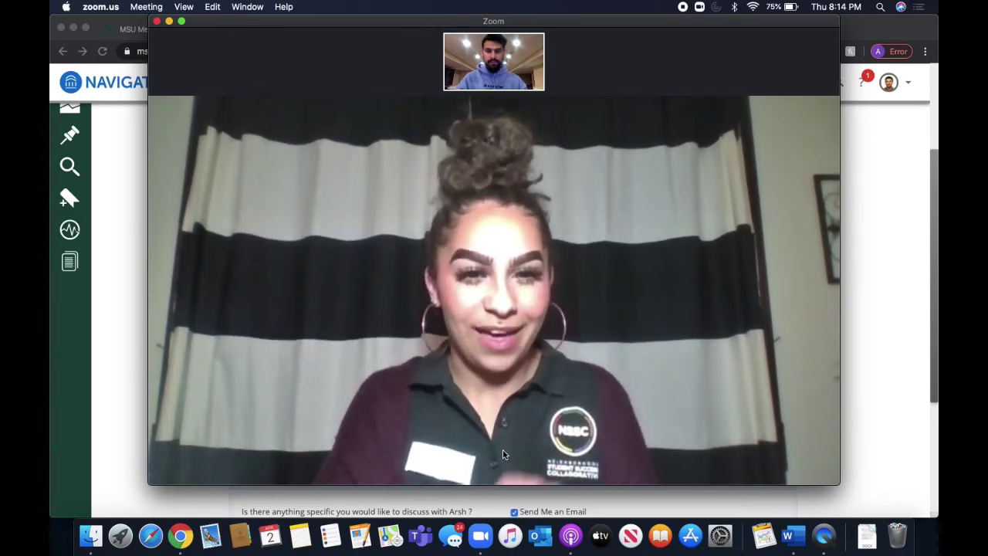
# Step: Share Desktop 1 with the meeting participants and bring the browser with the appointment page to the front
pyautogui.click(498, 468)
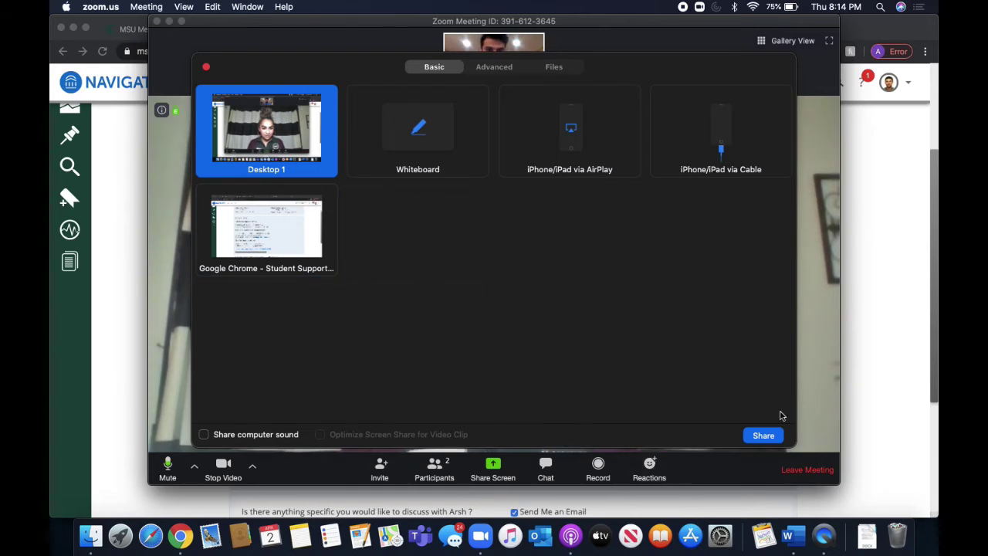
pyautogui.click(764, 436)
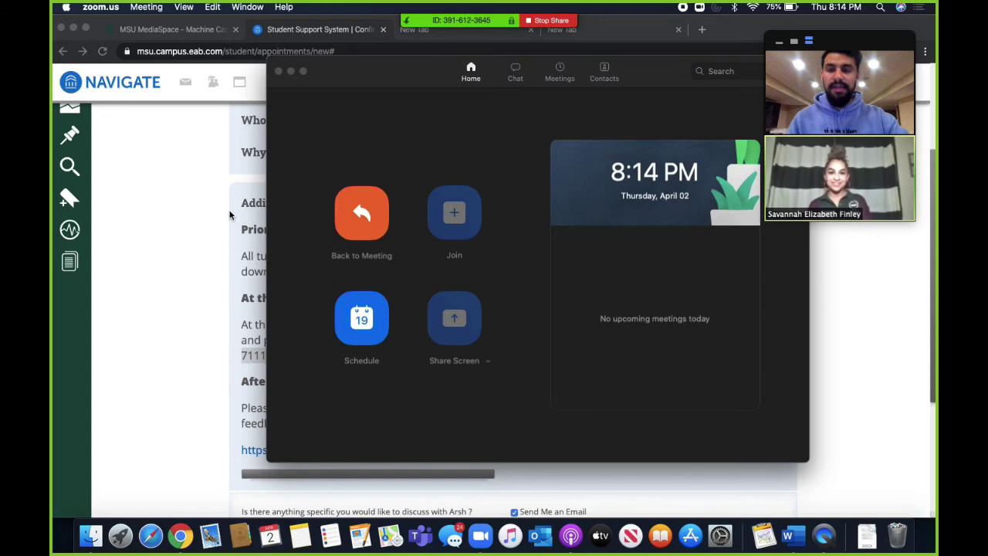
pyautogui.click(177, 192)
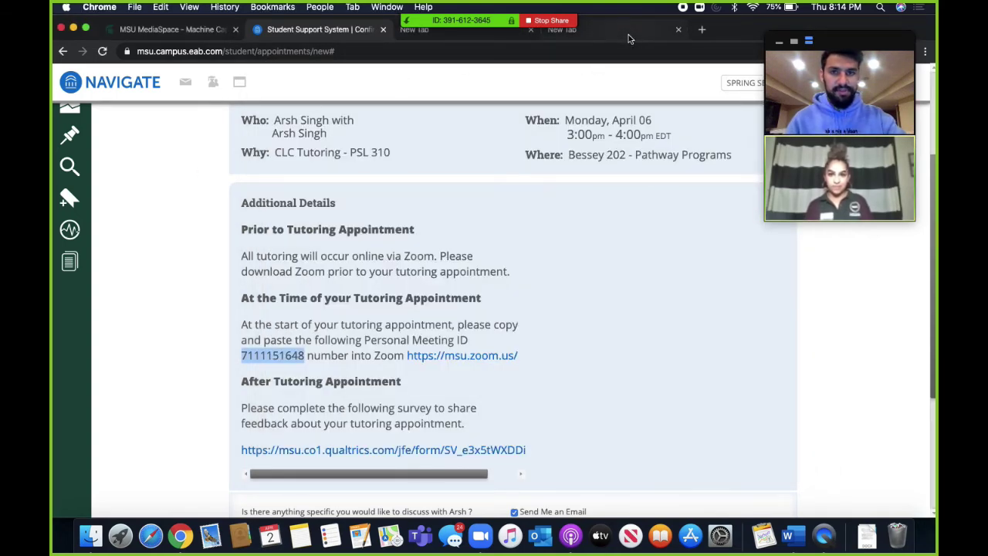
# Step: Search Google in the empty tab for "helium electron configuration" and open the periodictable.me picture from the image results
pyautogui.click(630, 39)
pyautogui.write('he')
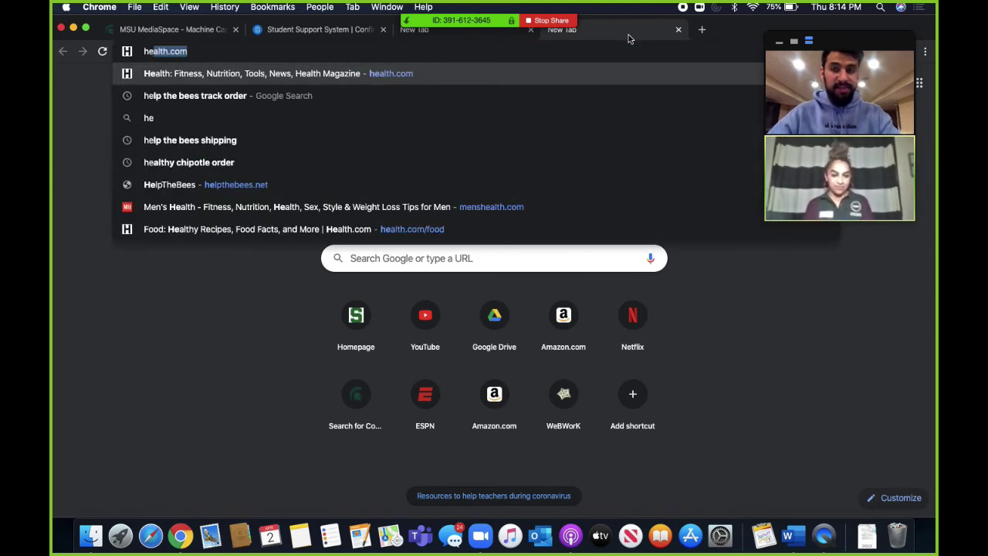
pyautogui.write('lium')
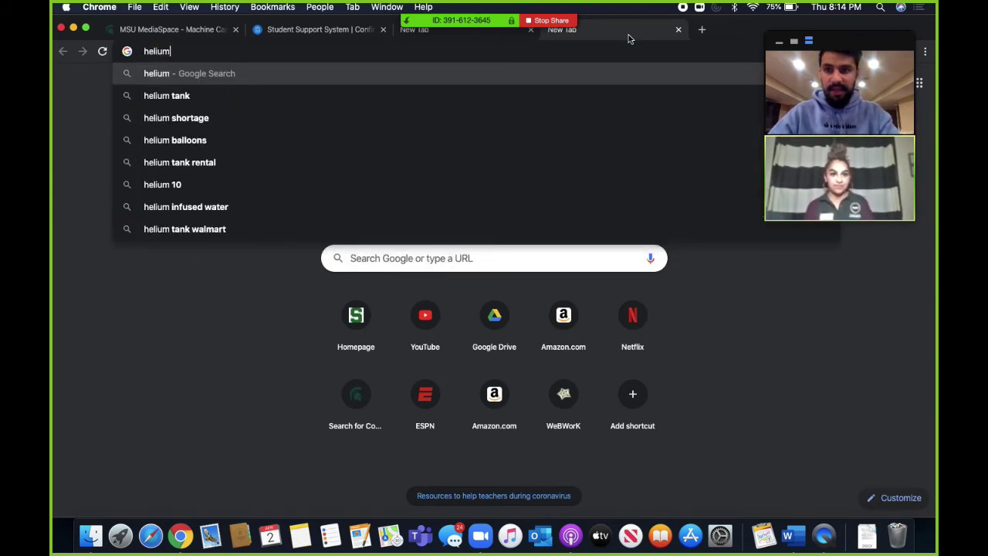
pyautogui.write(' electron cinfigur')
pyautogui.press('Down')
pyautogui.press('Return')
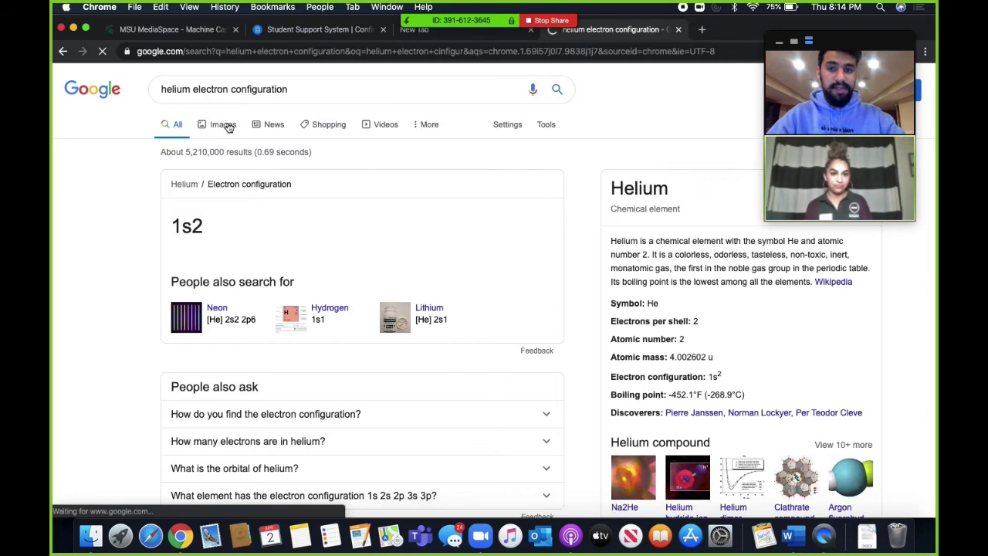
pyautogui.click(227, 126)
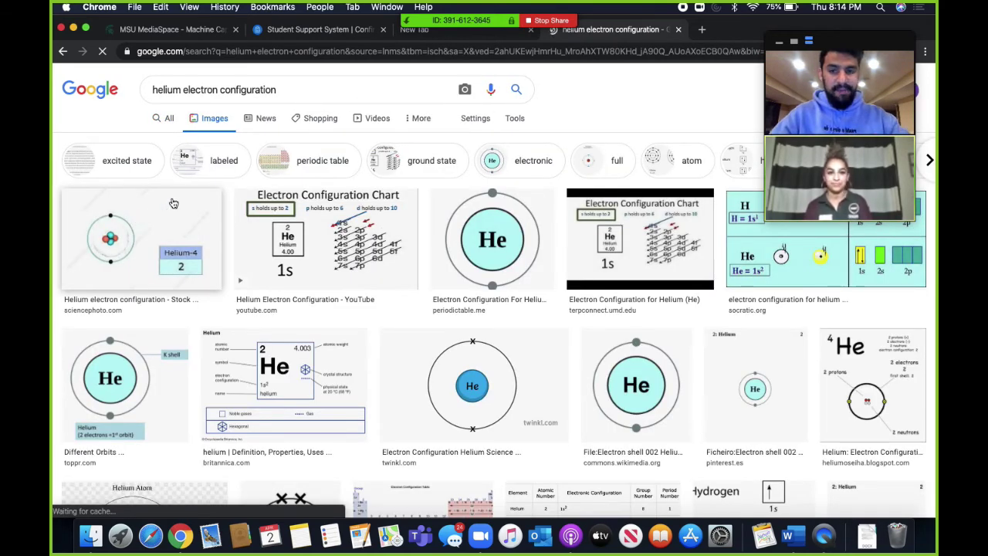
pyautogui.click(459, 244)
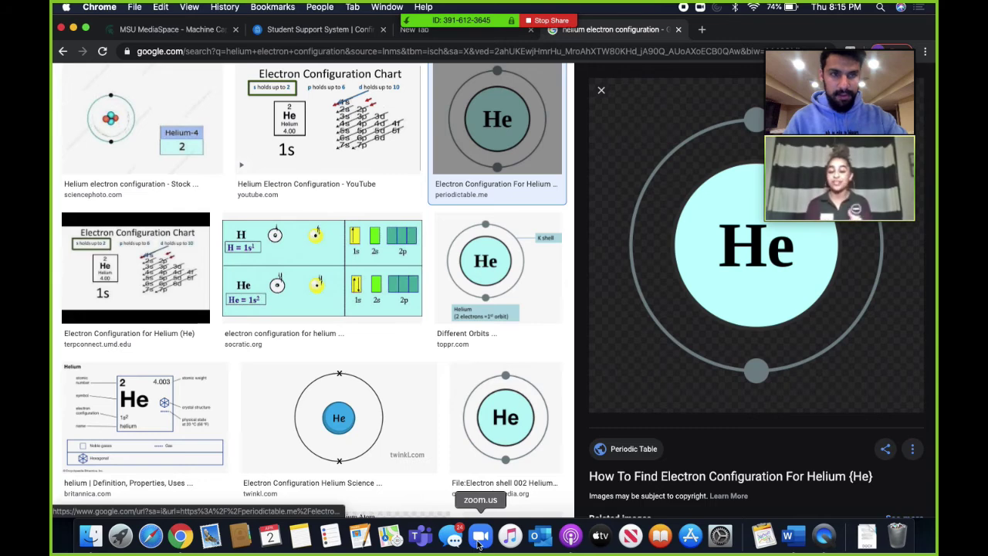
pyautogui.click(479, 540)
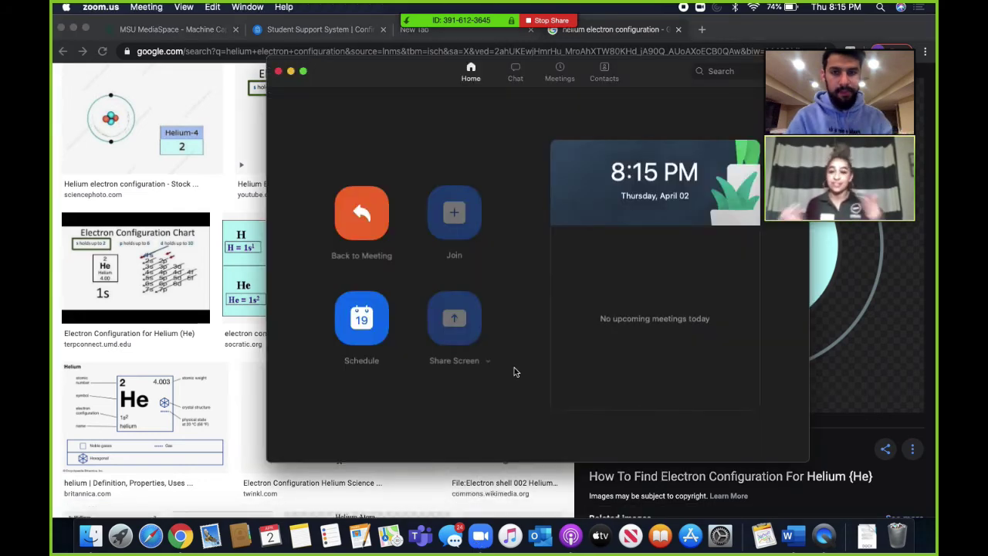
pyautogui.click(214, 135)
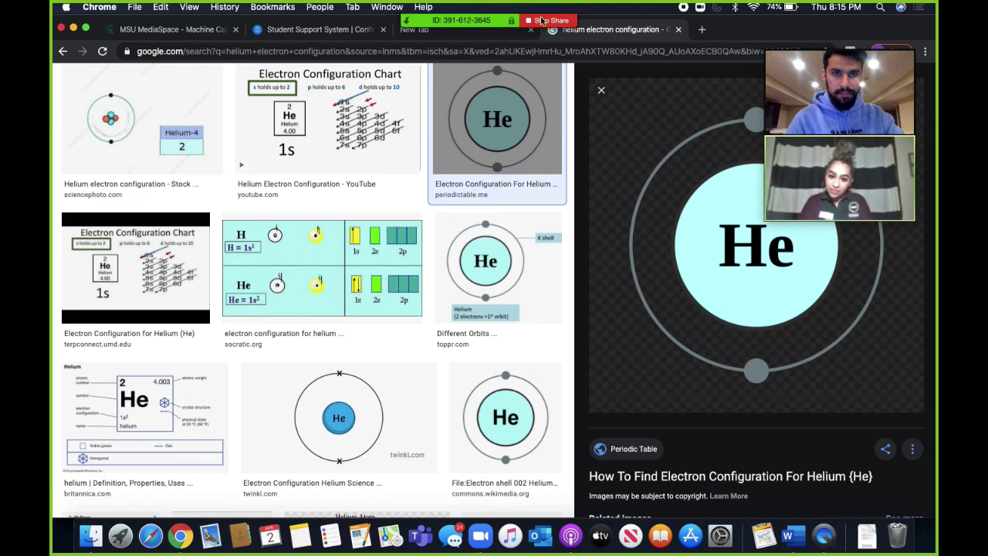
pyautogui.moveTo(902, 144)
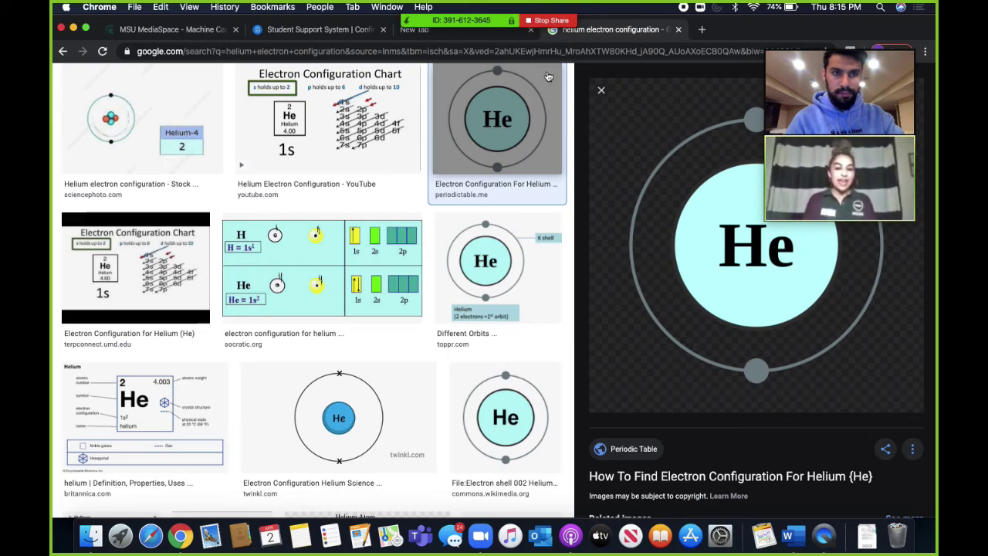
pyautogui.hotkey('ctrl', 'Right')
pyautogui.hotkey('ctrl', 'Left')
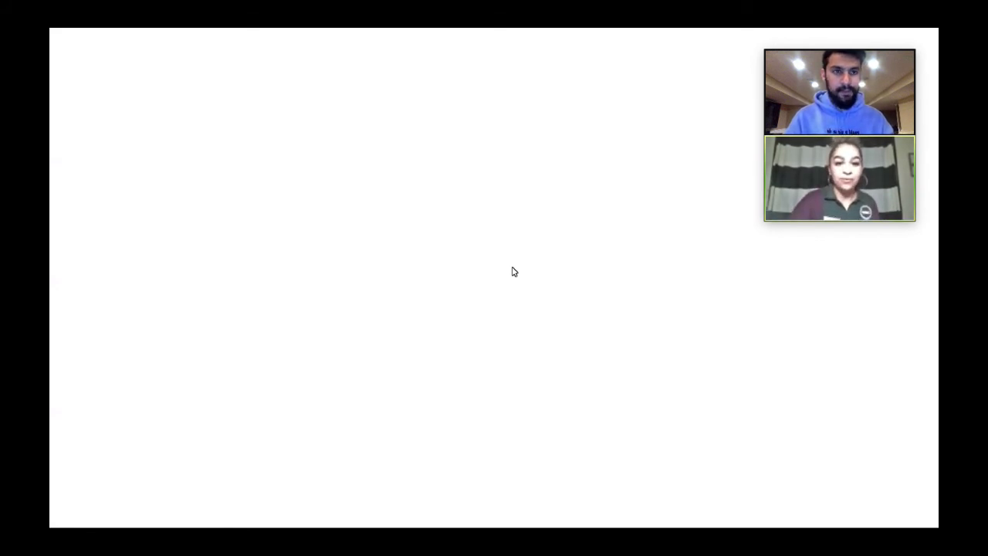
# Step: Draw a helium atom freehand on the whiteboard, with the letters He, an inner circle, an outer shell and two electron dots
pyautogui.moveTo(479, 223)
pyautogui.mouseDown()
pyautogui.moveTo(479, 317)
pyautogui.moveTo(523, 313)
pyautogui.mouseUp()
pyautogui.moveTo(411, 240)
pyautogui.mouseDown()
pyautogui.moveTo(523, 219)
pyautogui.moveTo(514, 213)
pyautogui.mouseUp()
pyautogui.moveTo(542, 167)
pyautogui.mouseDown()
pyautogui.moveTo(359, 283)
pyautogui.moveTo(579, 375)
pyautogui.moveTo(543, 160)
pyautogui.mouseUp()
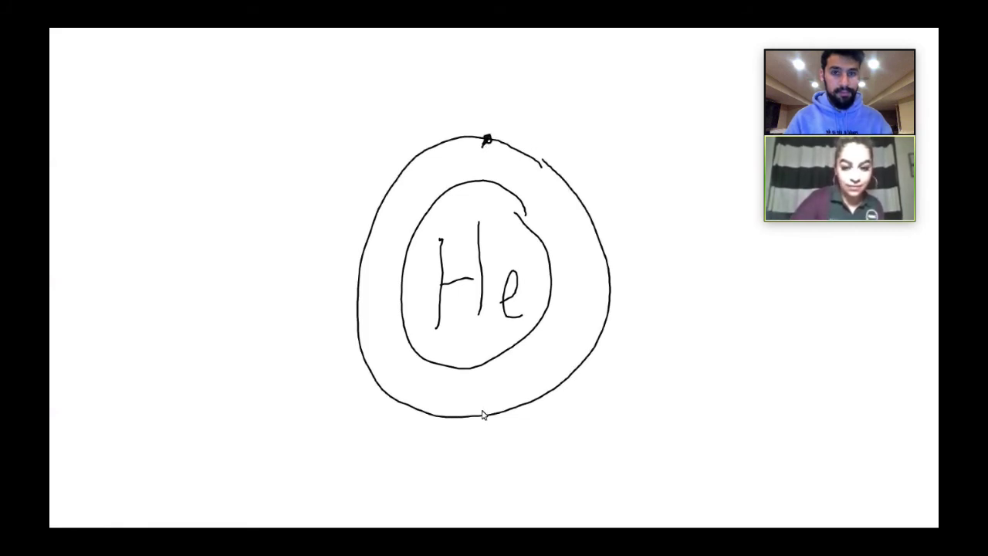
pyautogui.moveTo(487, 141); pyautogui.dragTo(491, 415)
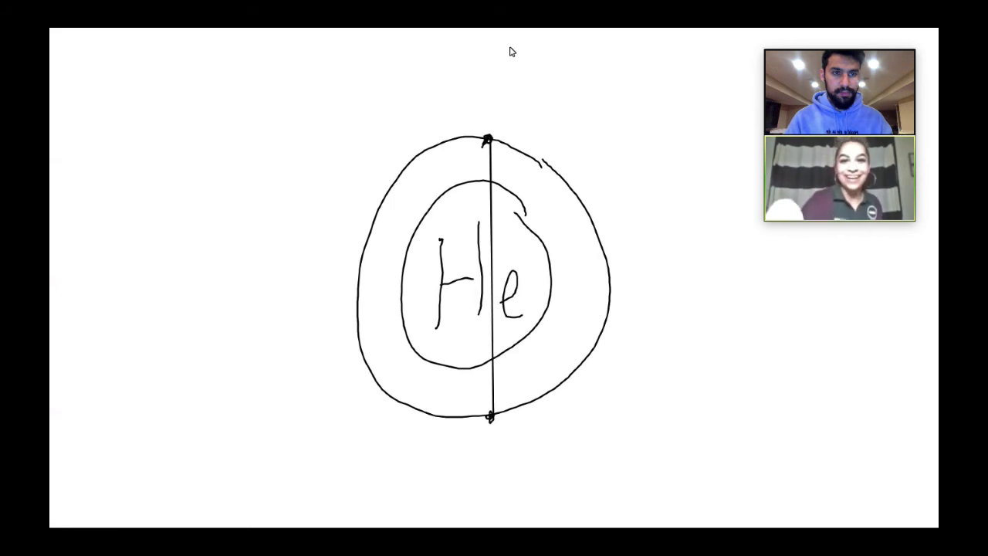
# Step: Erase the stray vertical line, the lower electron dot, both circles and part of the H from the whiteboard drawing
pyautogui.click(488, 378)
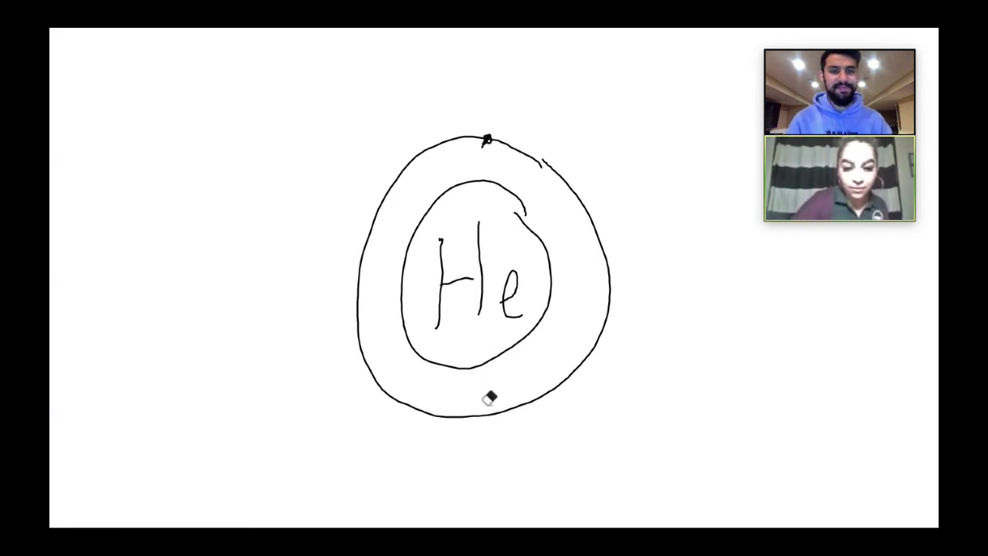
pyautogui.click(491, 395)
pyautogui.click(493, 393)
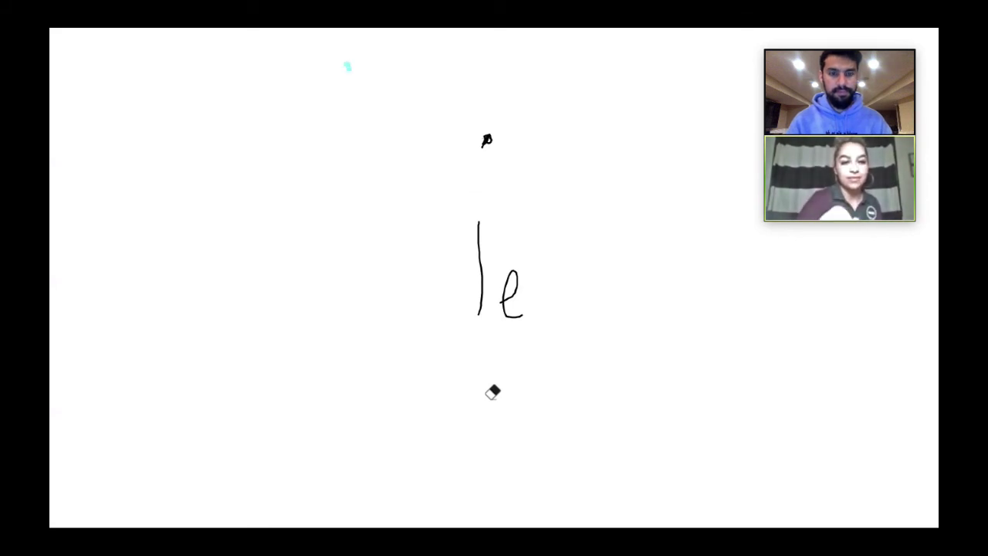
# Step: Redraw the outer shell, the missing strokes of the H, the inner circle and the lower electron on the whiteboard
pyautogui.moveTo(485, 142)
pyautogui.mouseDown()
pyautogui.moveTo(393, 275)
pyautogui.moveTo(448, 348)
pyautogui.mouseUp()
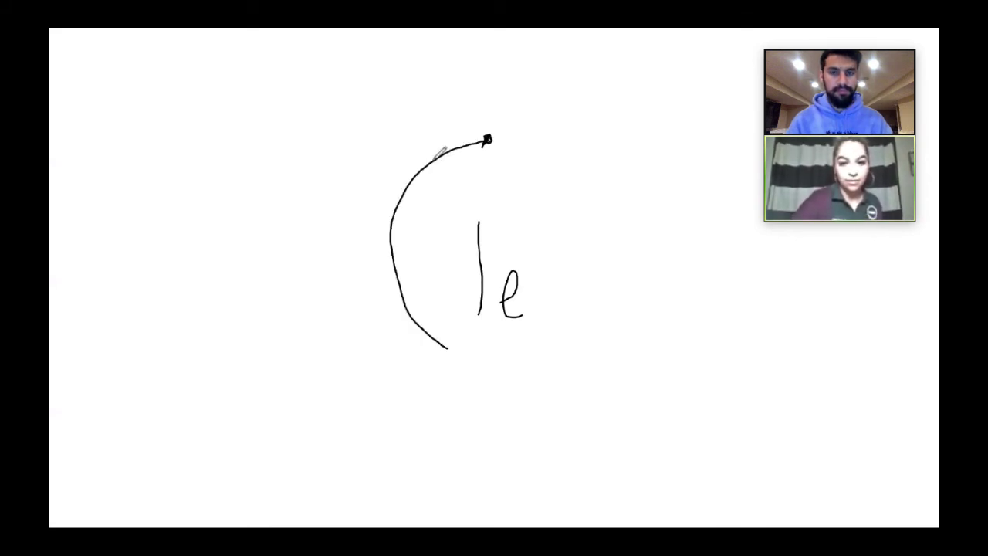
pyautogui.moveTo(488, 138)
pyautogui.mouseDown()
pyautogui.moveTo(433, 355)
pyautogui.moveTo(447, 348)
pyautogui.mouseUp()
pyautogui.moveTo(481, 266); pyautogui.dragTo(506, 263)
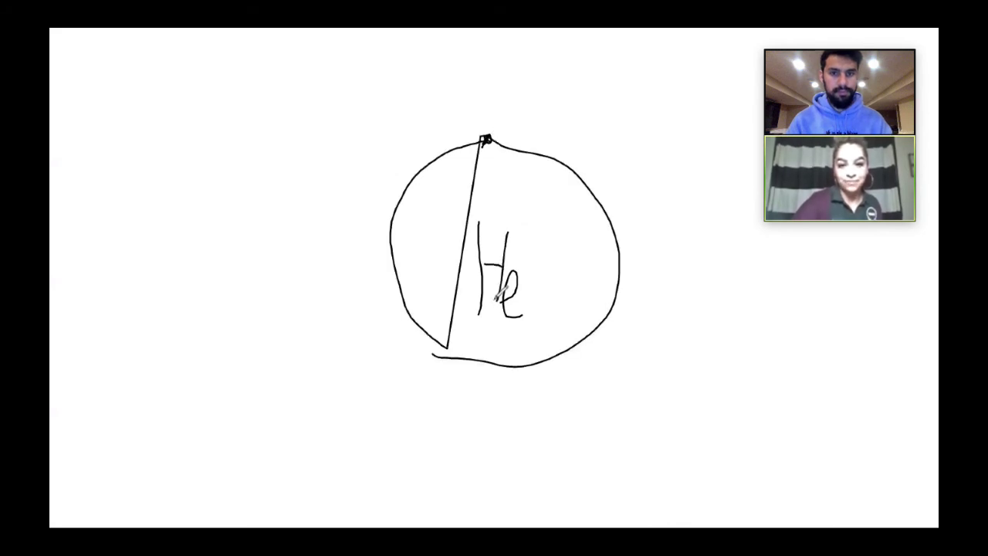
pyautogui.moveTo(508, 197)
pyautogui.mouseDown()
pyautogui.moveTo(525, 337)
pyautogui.moveTo(494, 181)
pyautogui.mouseUp()
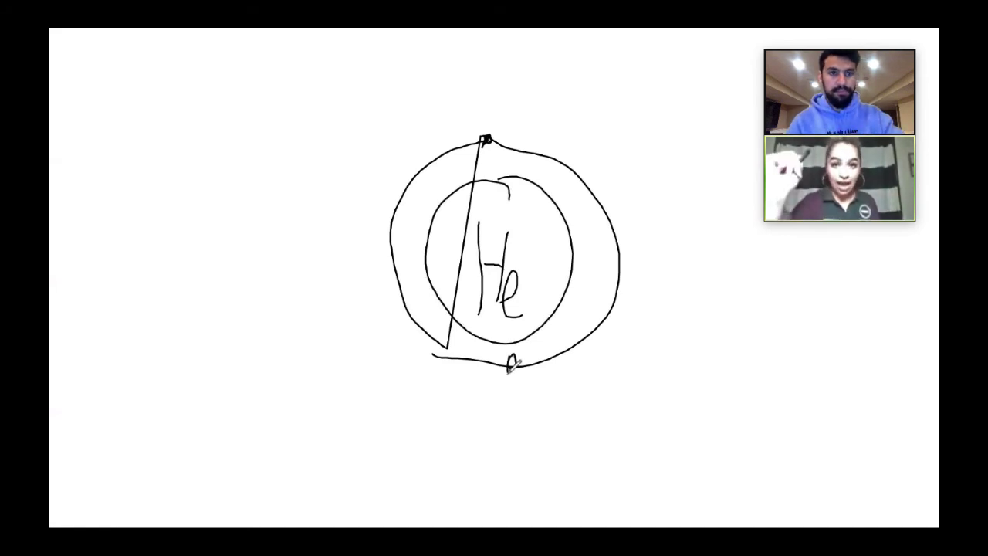
# Step: Open the meeting's group chat, move its window off the tutor's face, view the shared link and close the chat
pyautogui.moveTo(596, 4)
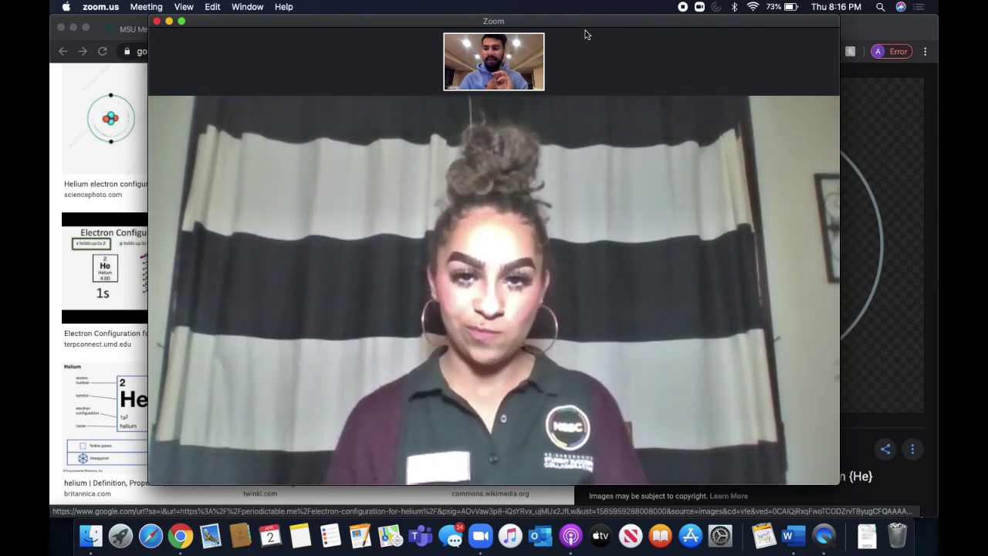
pyautogui.moveTo(607, 255)
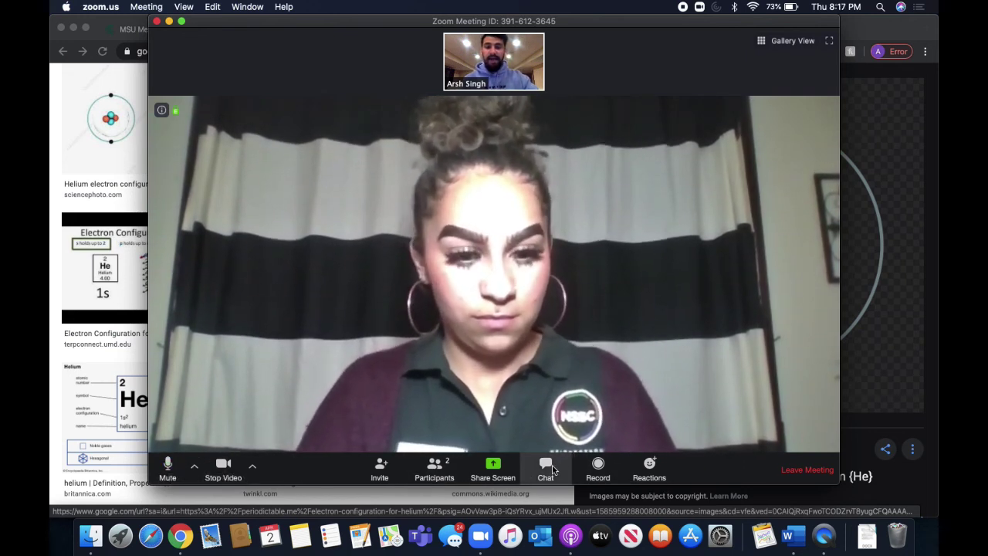
pyautogui.click(549, 467)
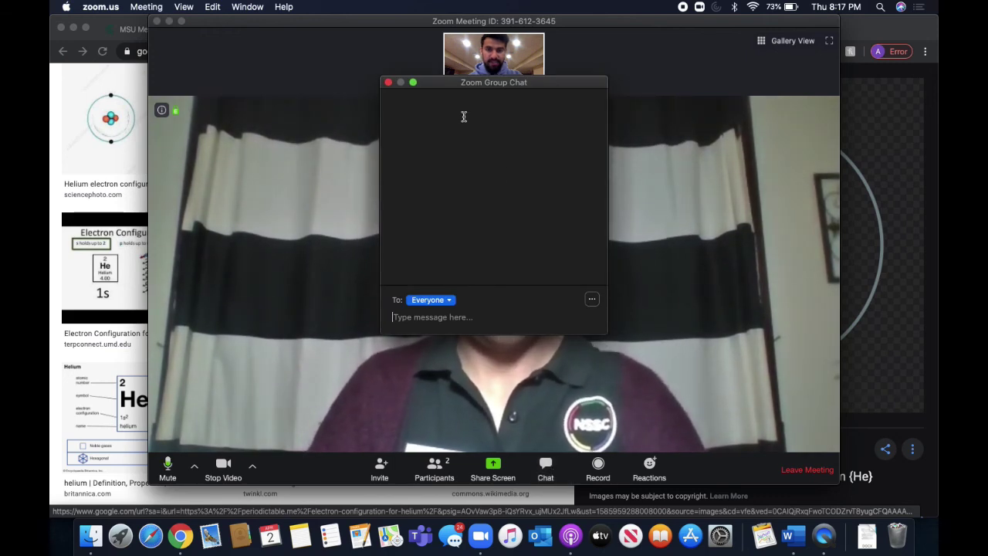
pyautogui.moveTo(566, 88); pyautogui.dragTo(854, 99)
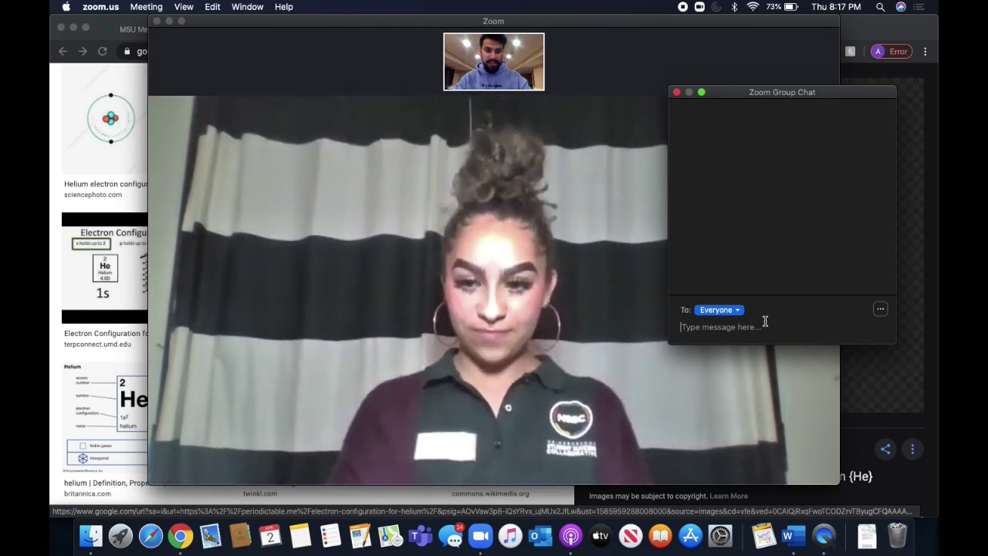
pyautogui.click(765, 321)
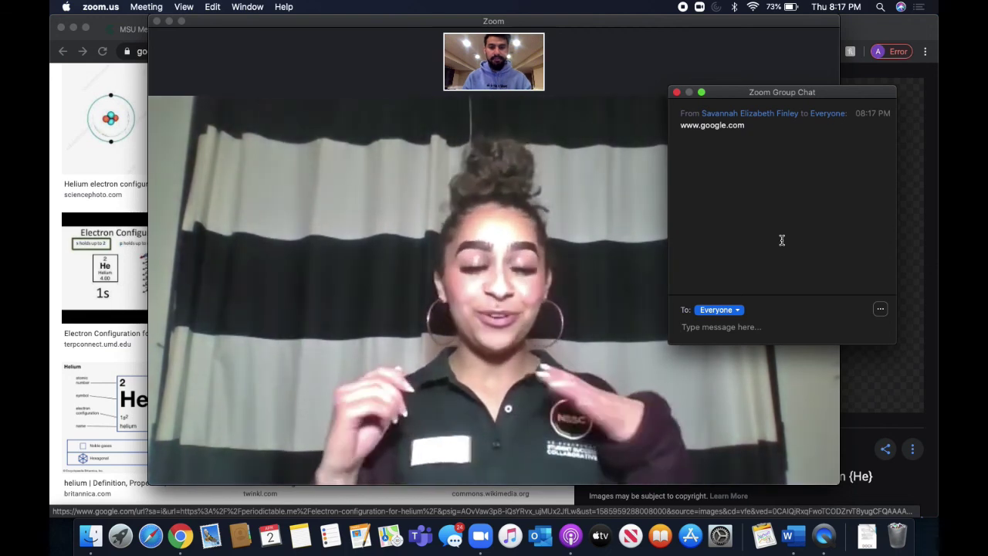
pyautogui.click(676, 92)
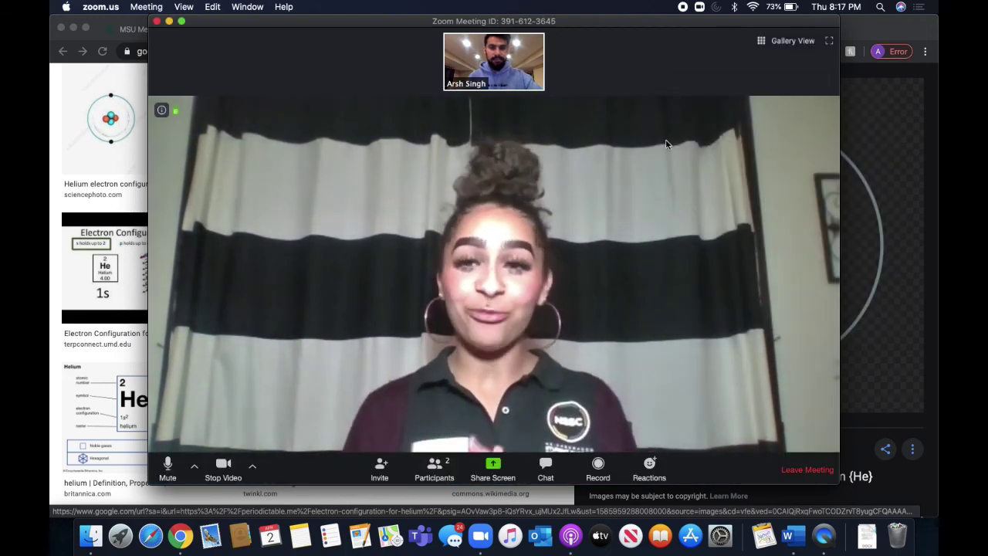